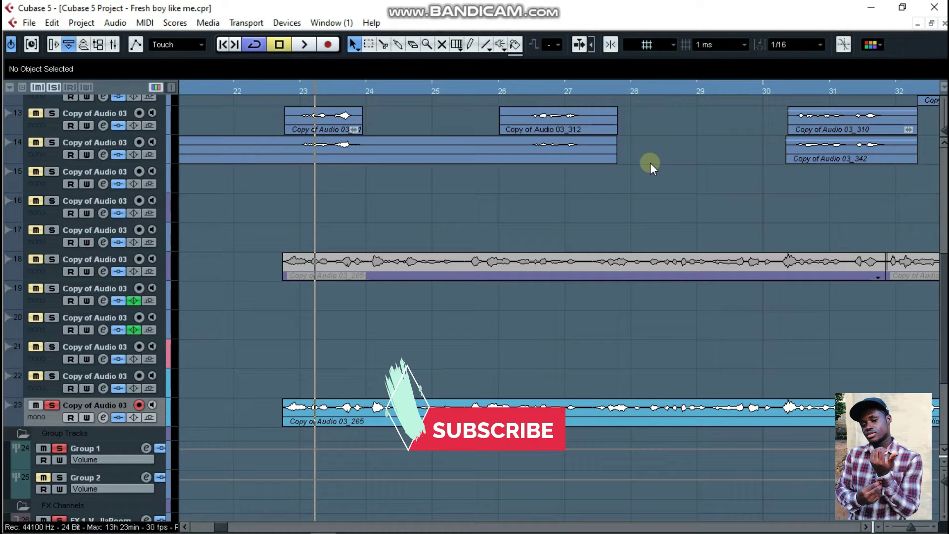
- Select the Copy of Audio 03_265 event on track 23 and erase events with the Erase tool
scroll(650, 162, down, 3)
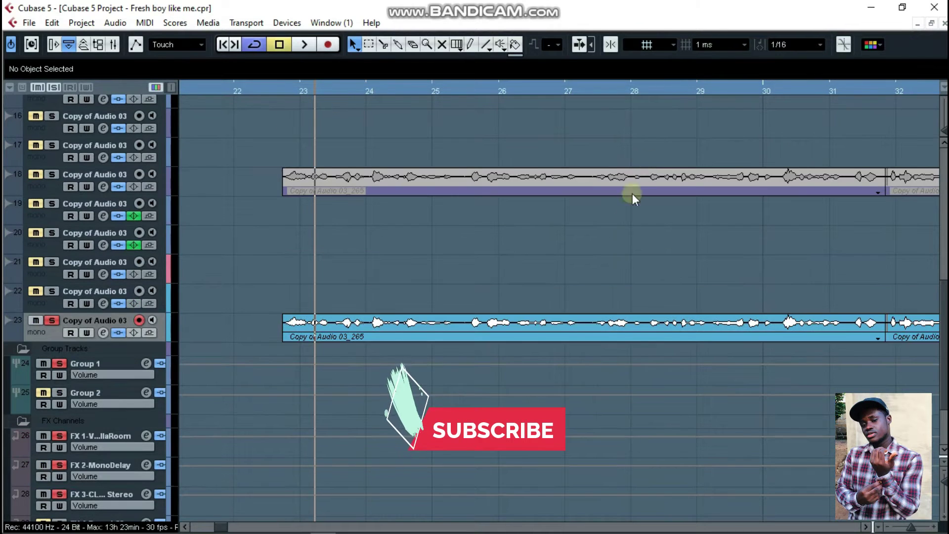
click(594, 315)
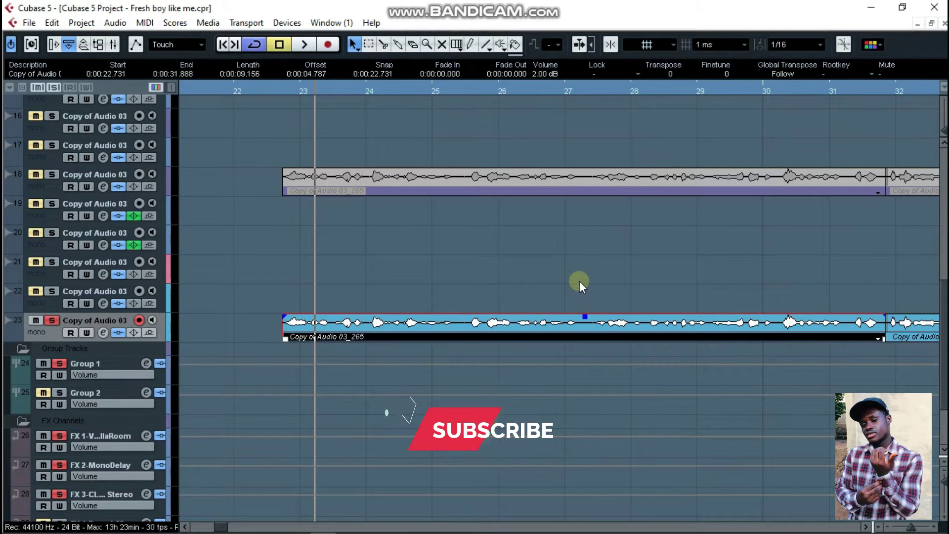
click(566, 311)
right_click(554, 297)
click(614, 296)
click(618, 296)
- Return to the Object Selection tool and briefly view Copy of Audio 03_265 in the Sample Editor
key(1)
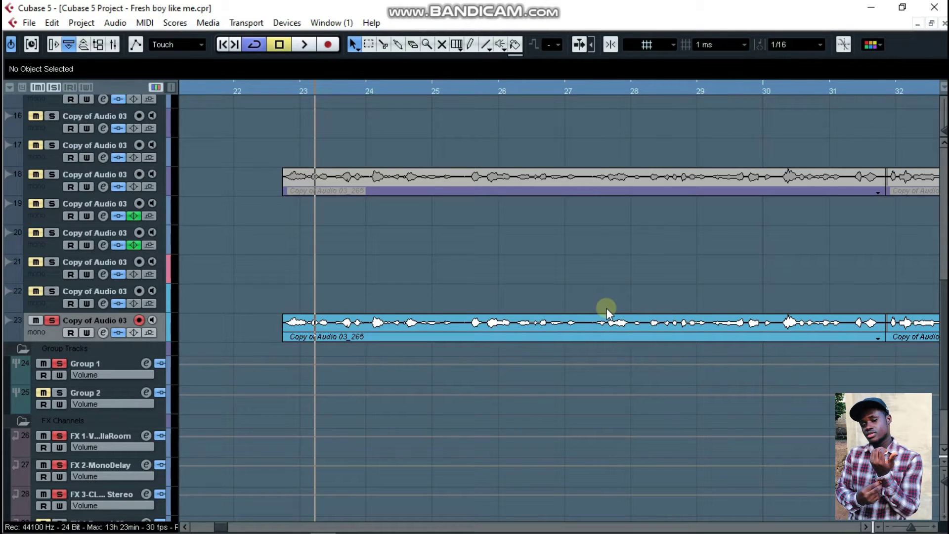
double_click(607, 311)
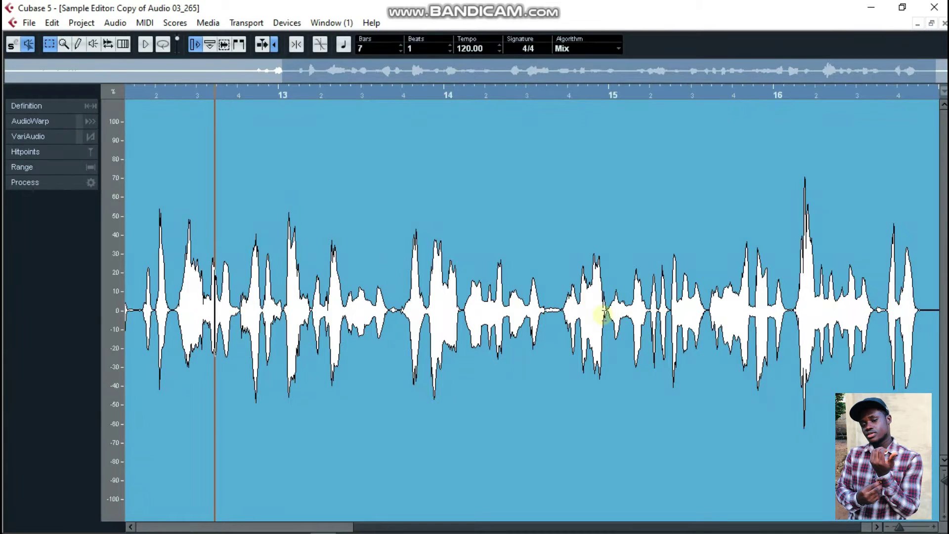
click(942, 23)
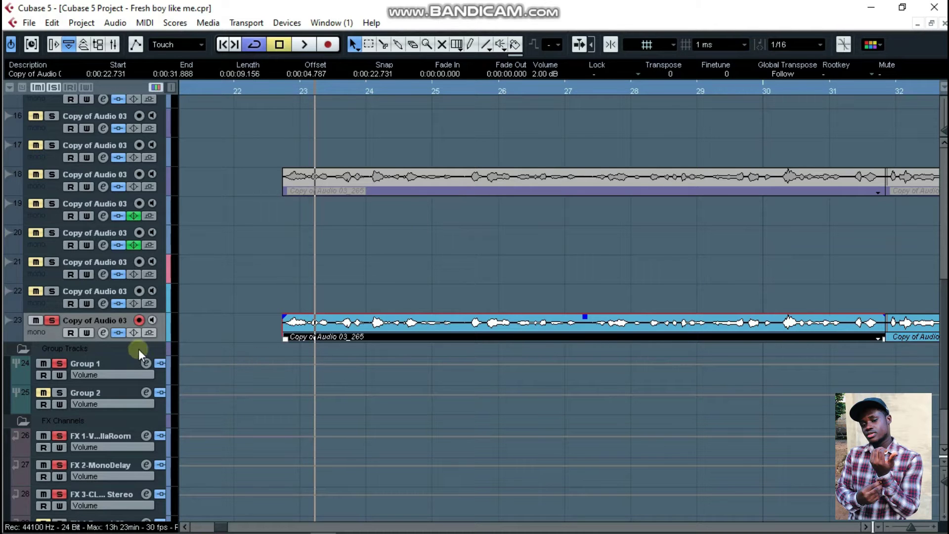
- Load Waves Restoration X-Noise Stereo into insert slot 5 of track 23's channel
click(104, 332)
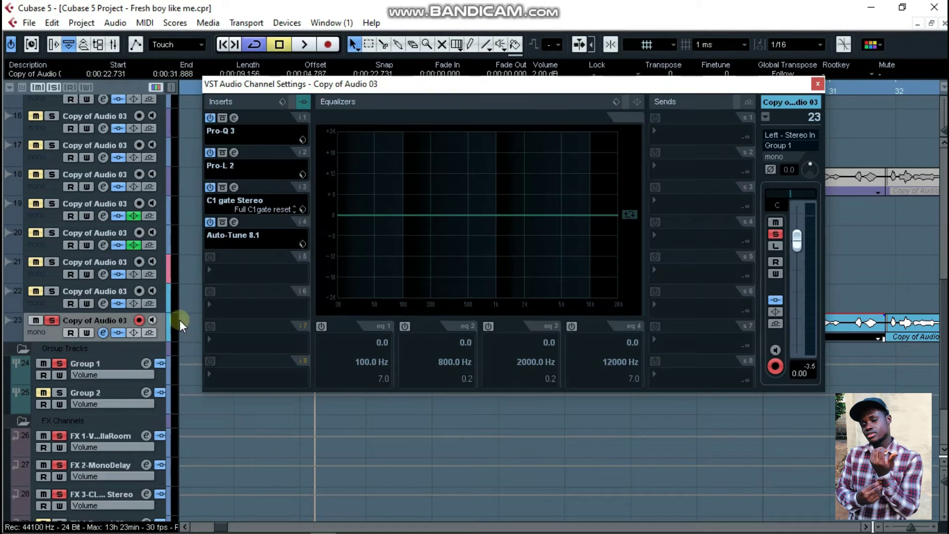
click(238, 278)
mouse_move(276, 367)
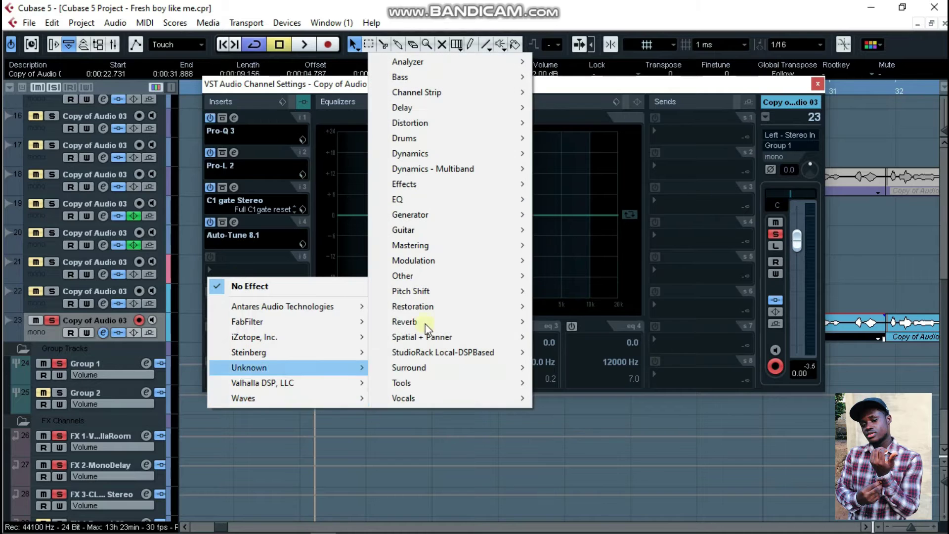
mouse_move(440, 306)
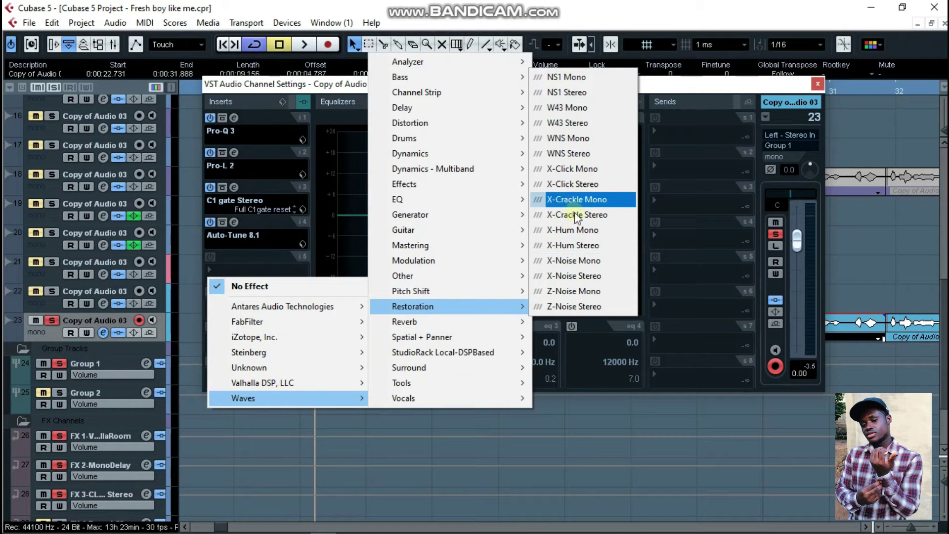
click(575, 275)
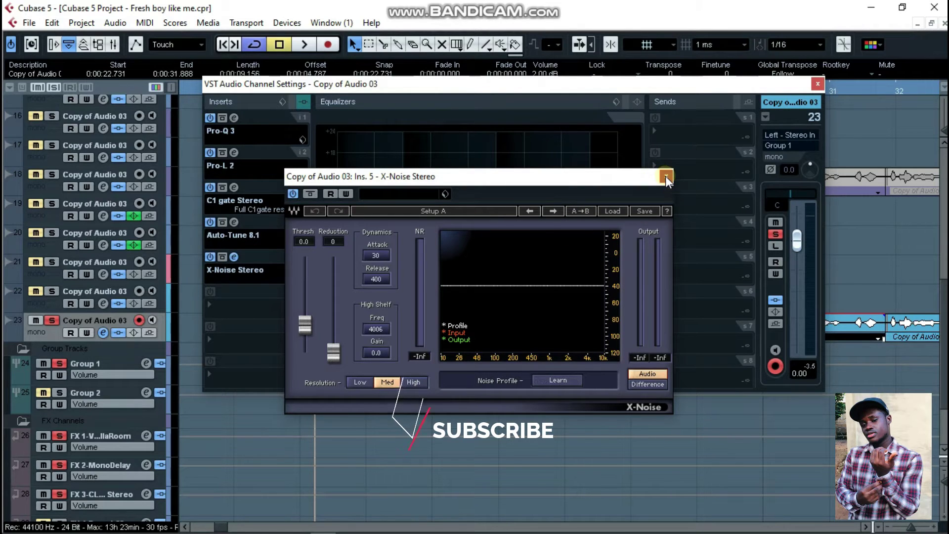
click(665, 177)
click(817, 84)
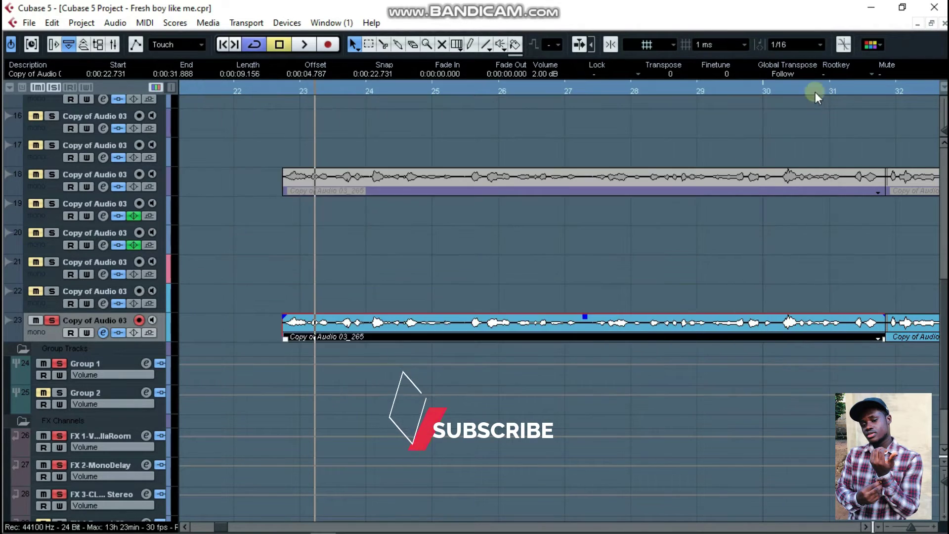
double_click(352, 326)
click(58, 184)
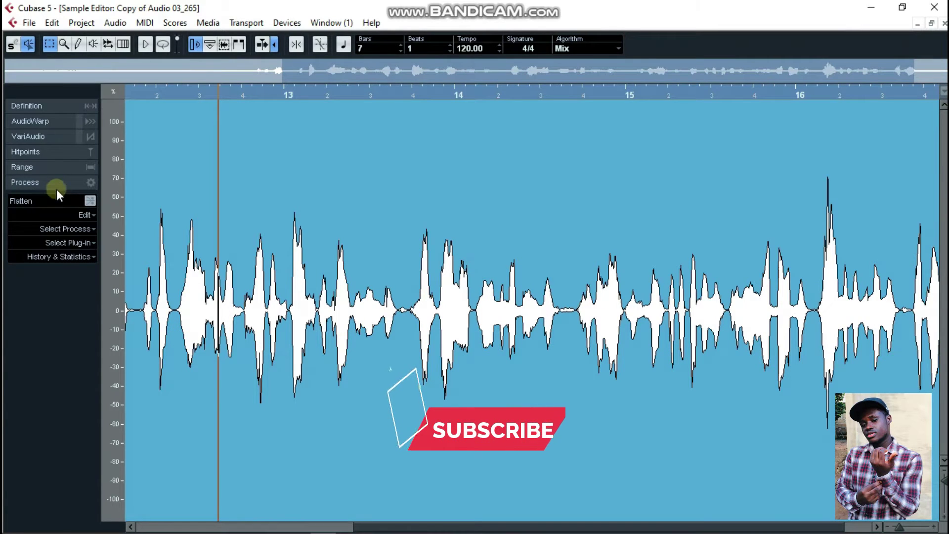
click(63, 233)
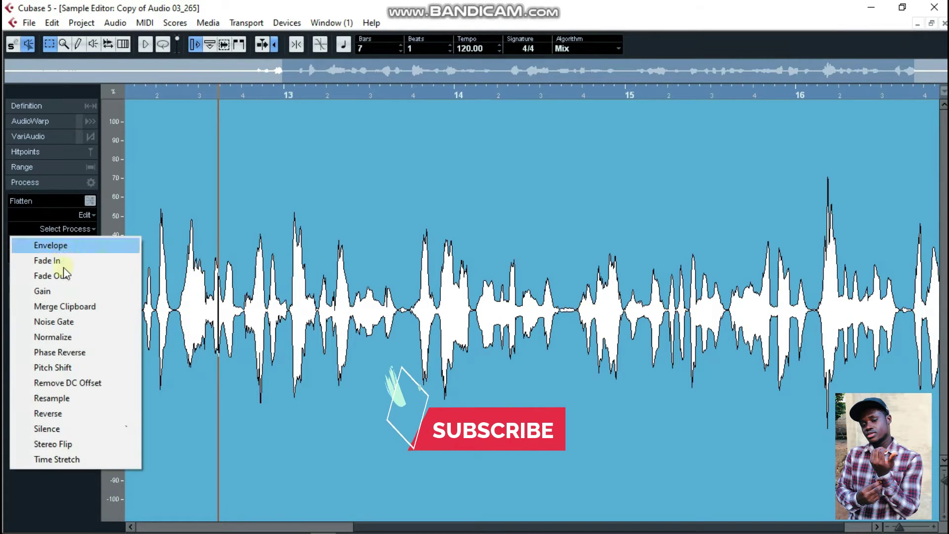
click(72, 320)
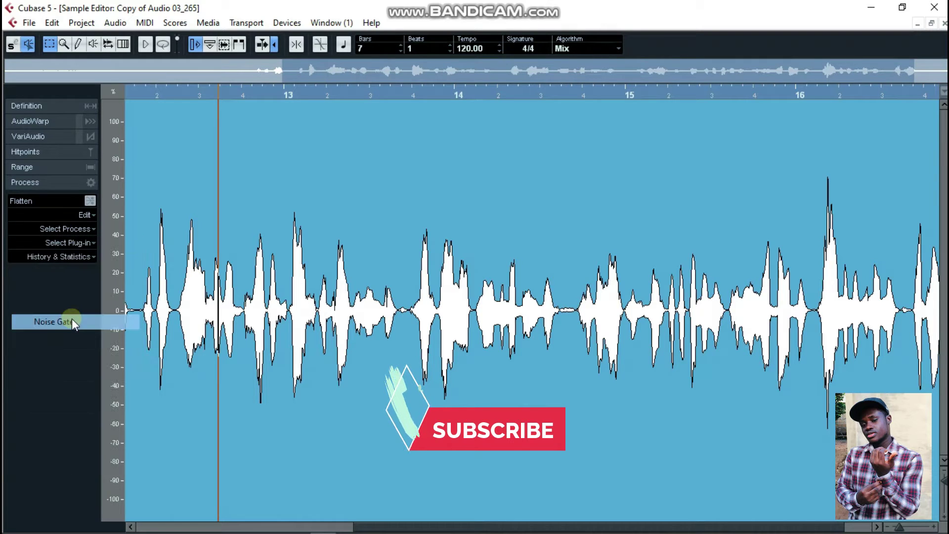
drag(354, 292, 474, 297)
click(68, 228)
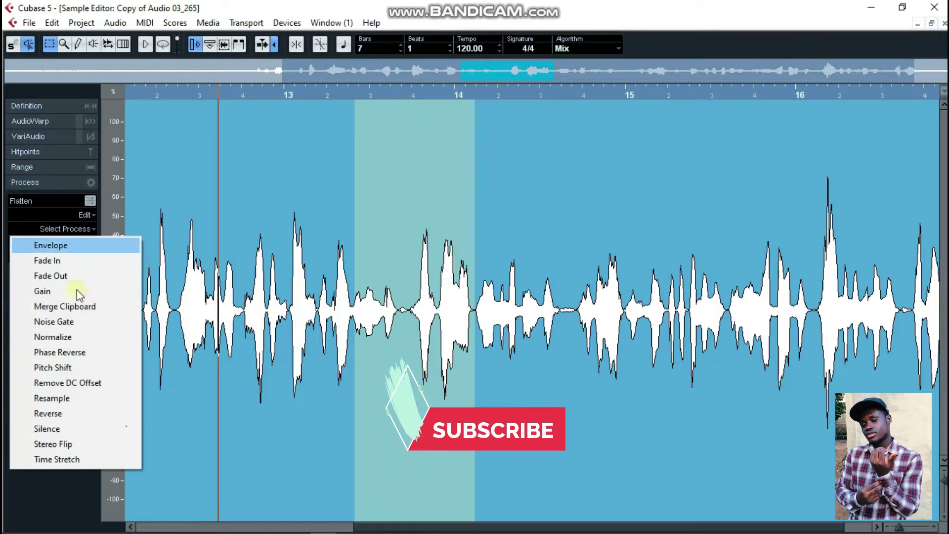
click(402, 227)
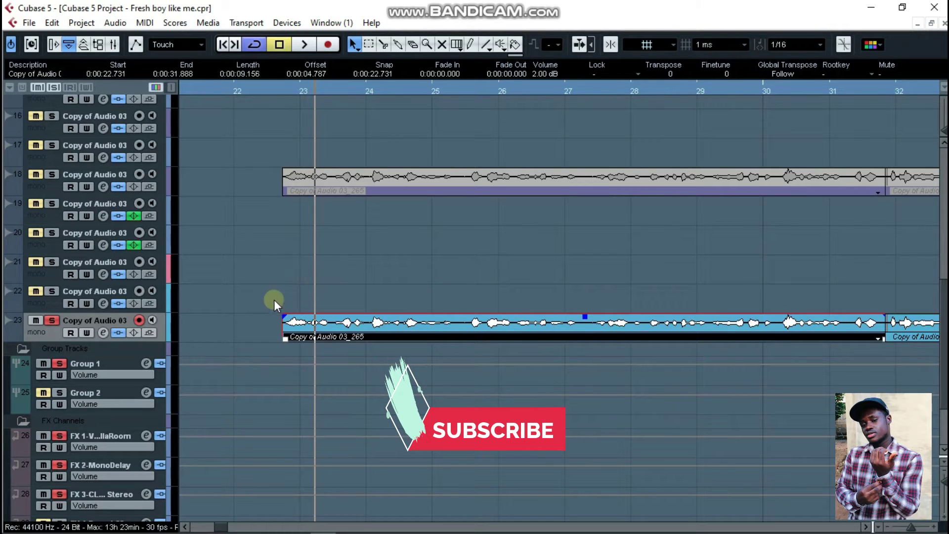
double_click(318, 323)
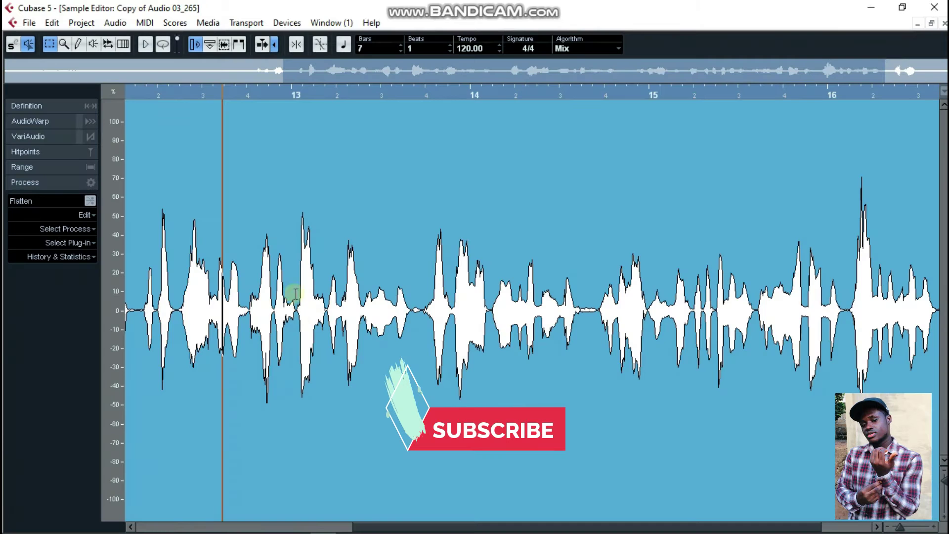
key(h)
key(h)
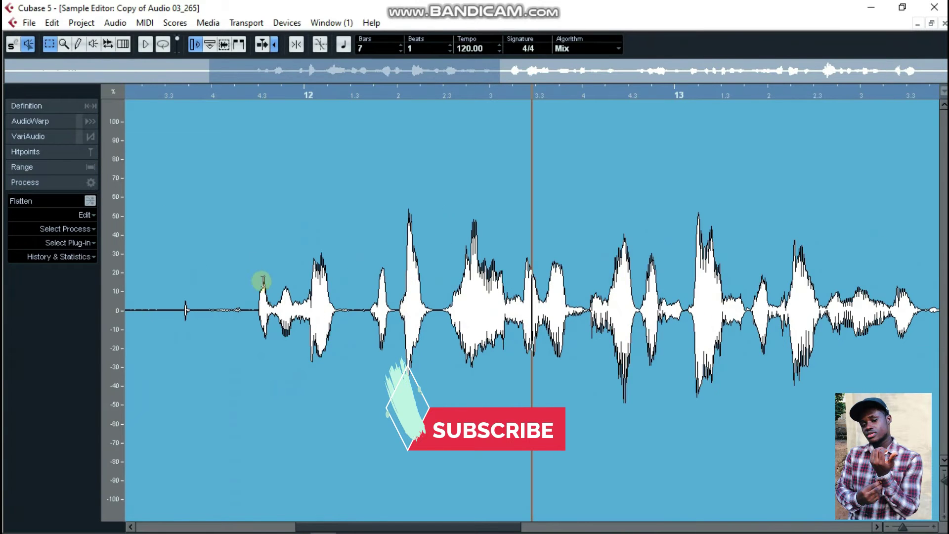
scroll(276, 295, left, 5)
drag(241, 291, 728, 283)
drag(668, 277, 737, 297)
drag(669, 290, 231, 297)
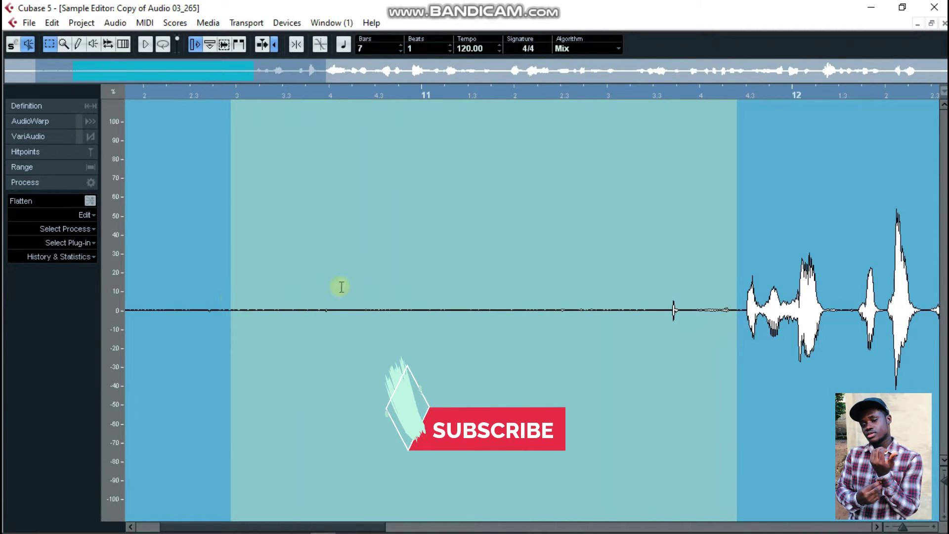
click(944, 23)
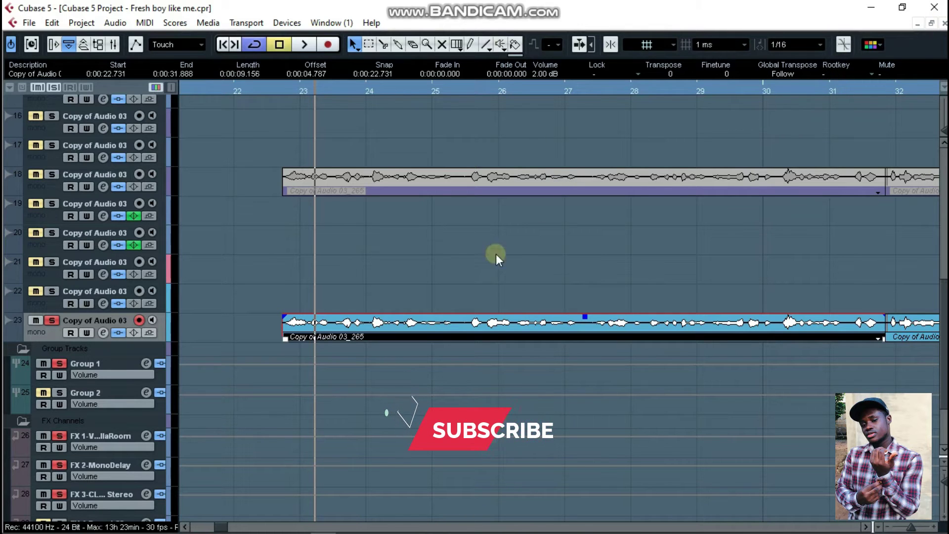
double_click(403, 322)
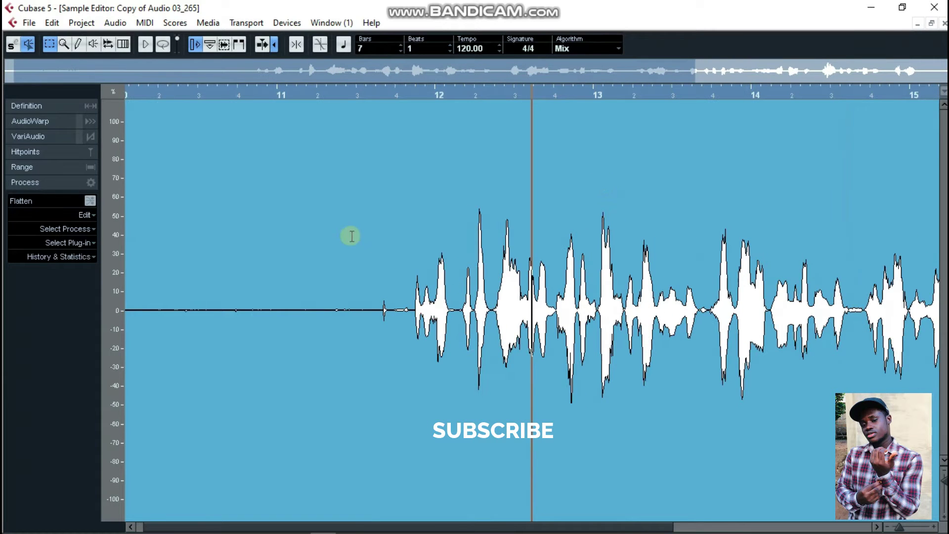
drag(302, 238, 407, 249)
drag(306, 96, 302, 110)
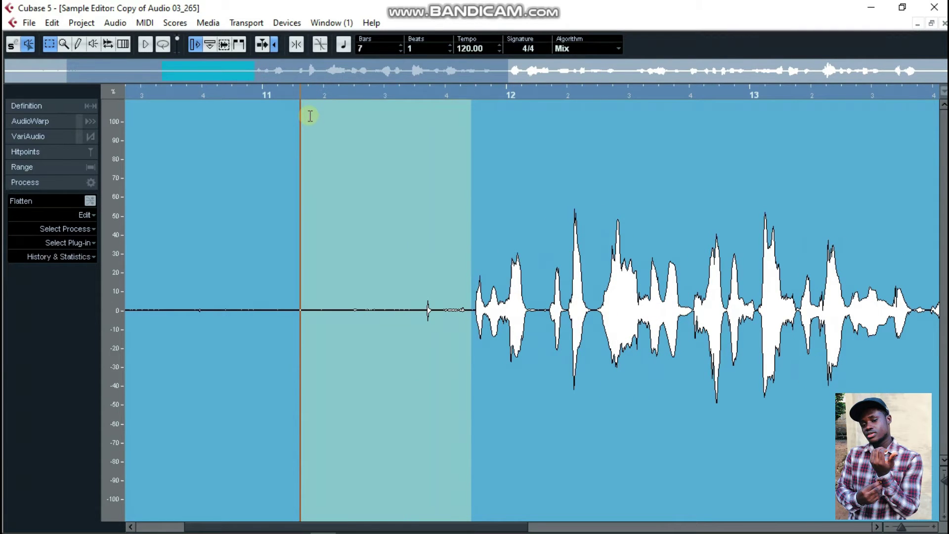
click(151, 94)
key(space)
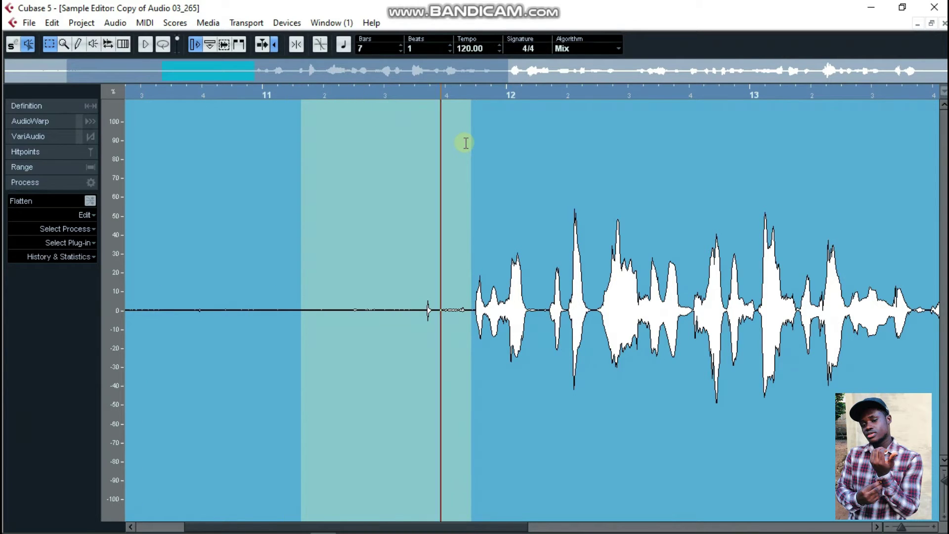
key(space)
click(943, 23)
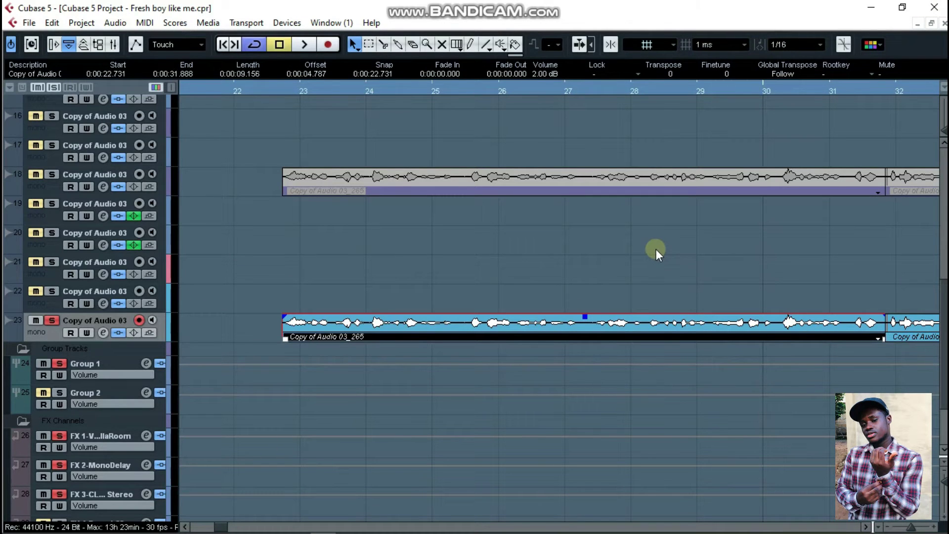
- Turn off track 23's X-Noise Stereo insert, then check Group 1's insert effects
click(104, 333)
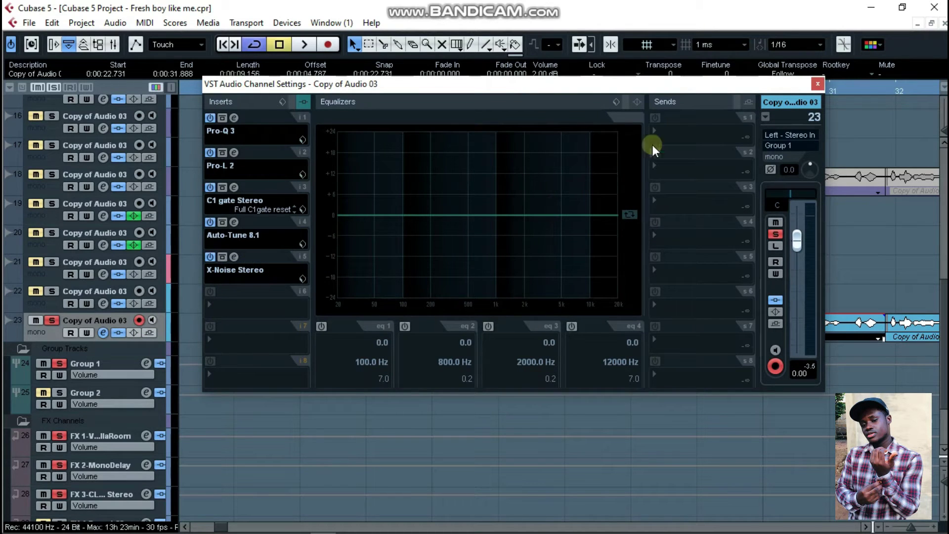
click(211, 257)
click(818, 84)
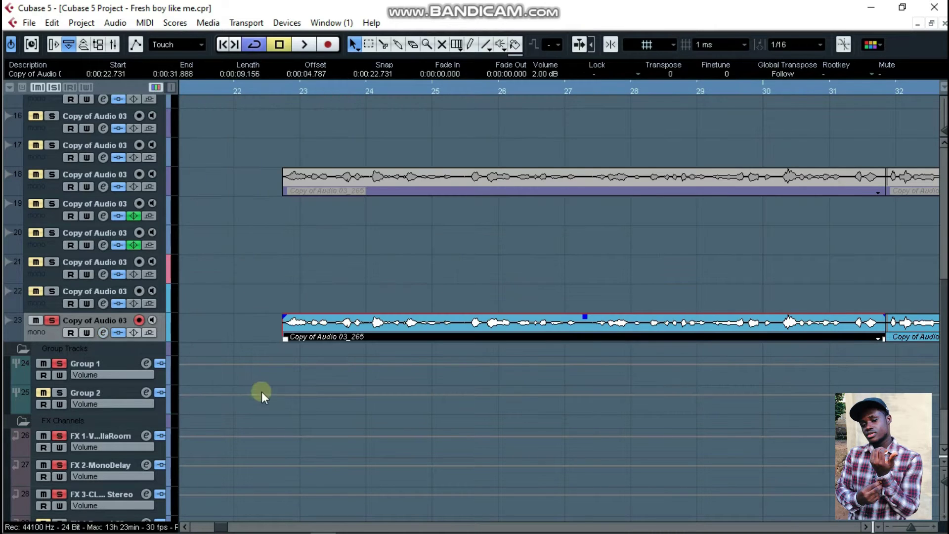
click(146, 364)
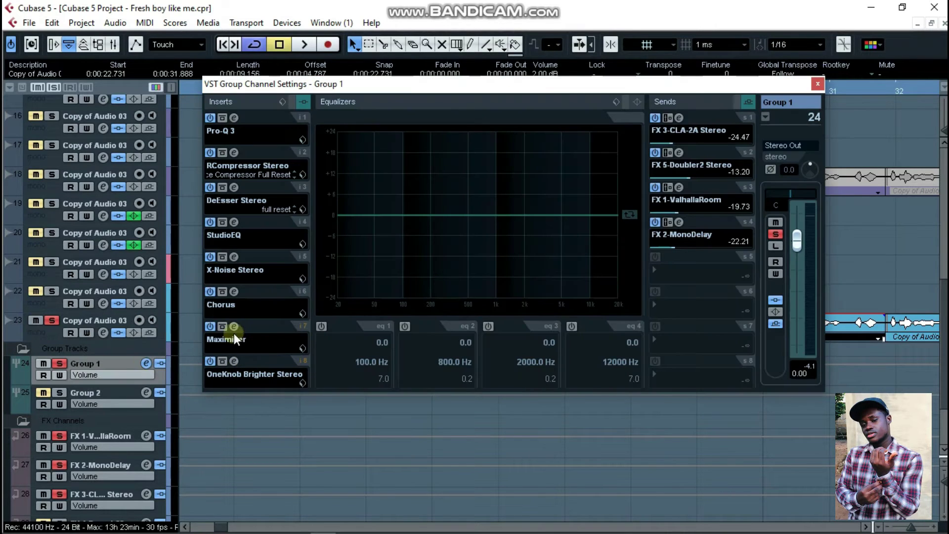
click(818, 84)
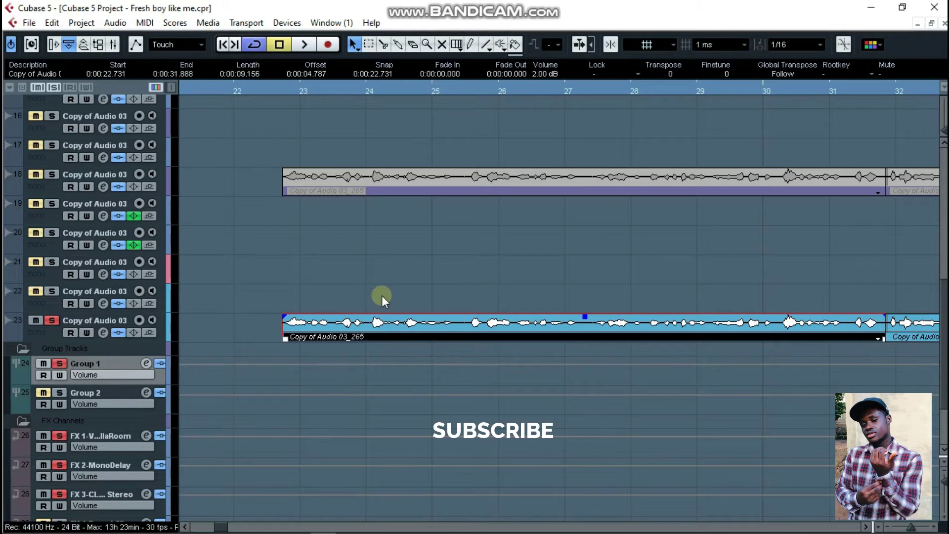
double_click(373, 320)
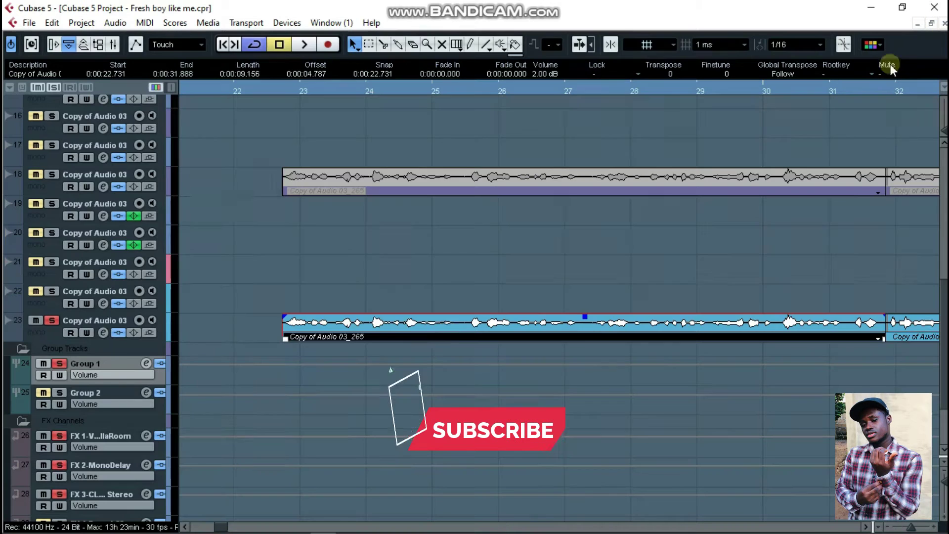
click(944, 23)
click(494, 274)
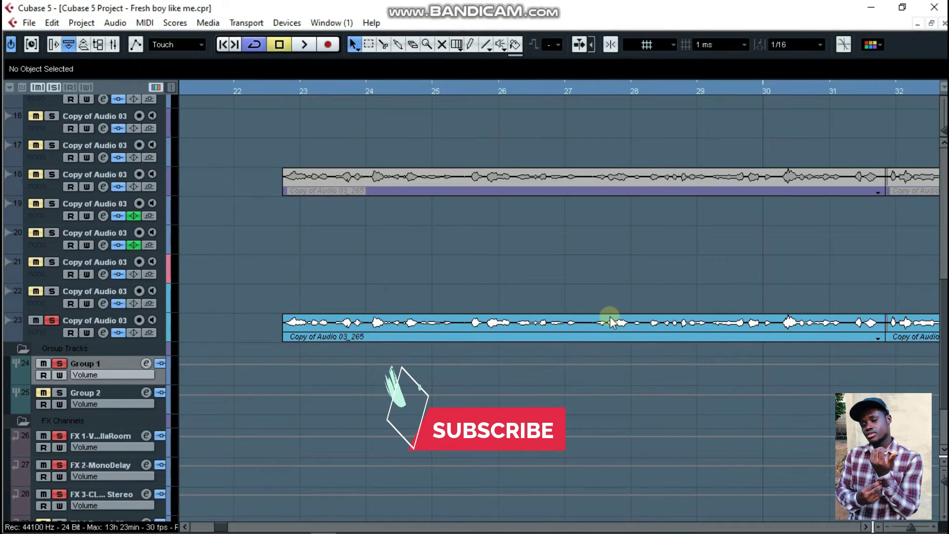
key(g)
key(g)
key(g)
scroll(689, 315, down, 3)
scroll(688, 316, up, 3)
scroll(689, 315, up, 3)
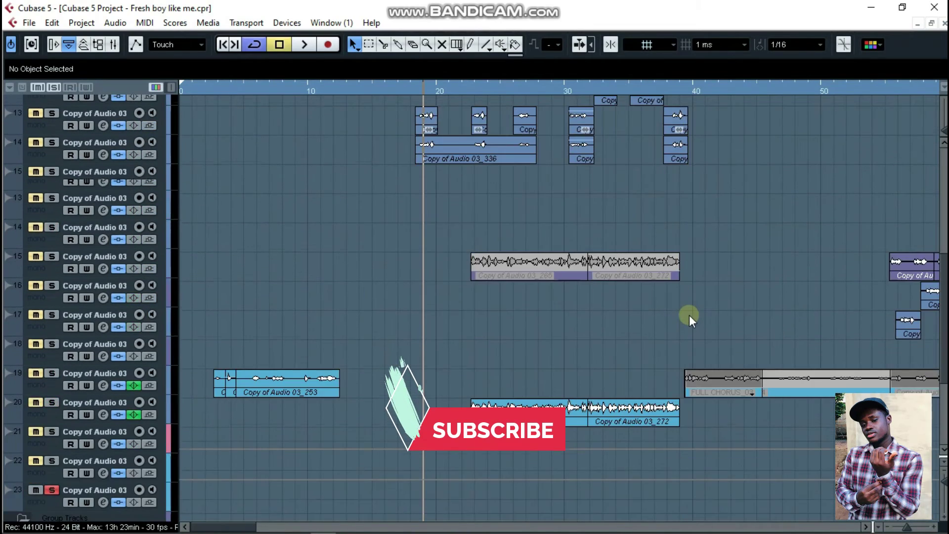
scroll(689, 316, up, 6)
- Open Copy of Audio 03_336 in the Sample Editor and select quiet gaps in its waveform
double_click(464, 315)
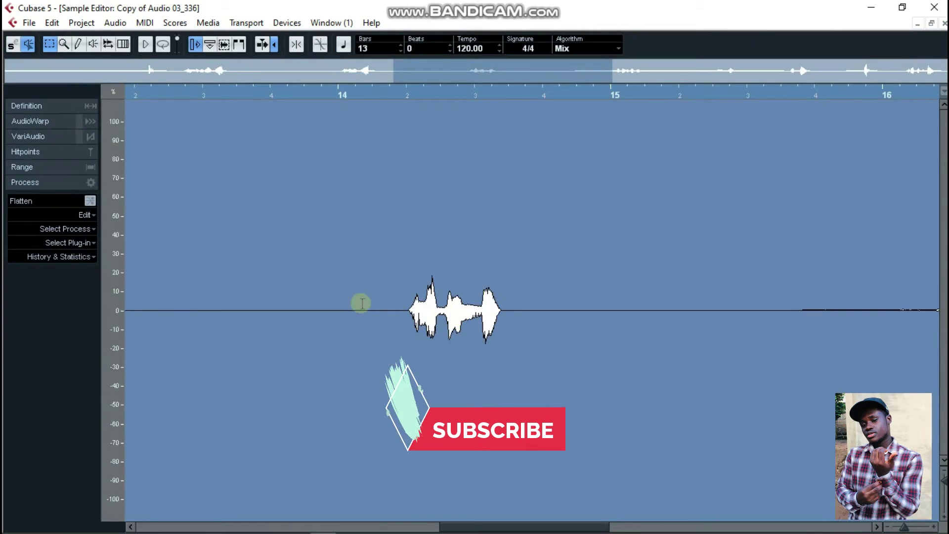
drag(560, 313, 719, 322)
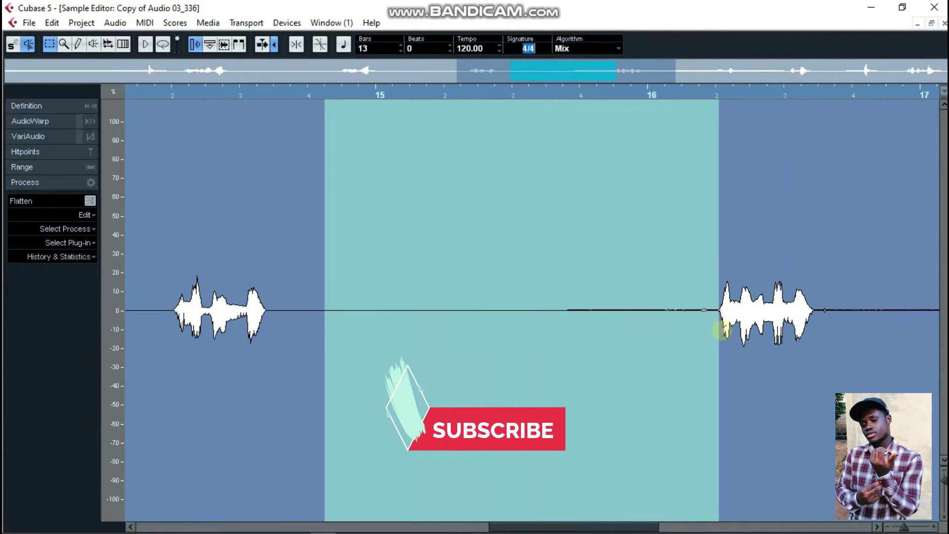
scroll(716, 322, right, 3)
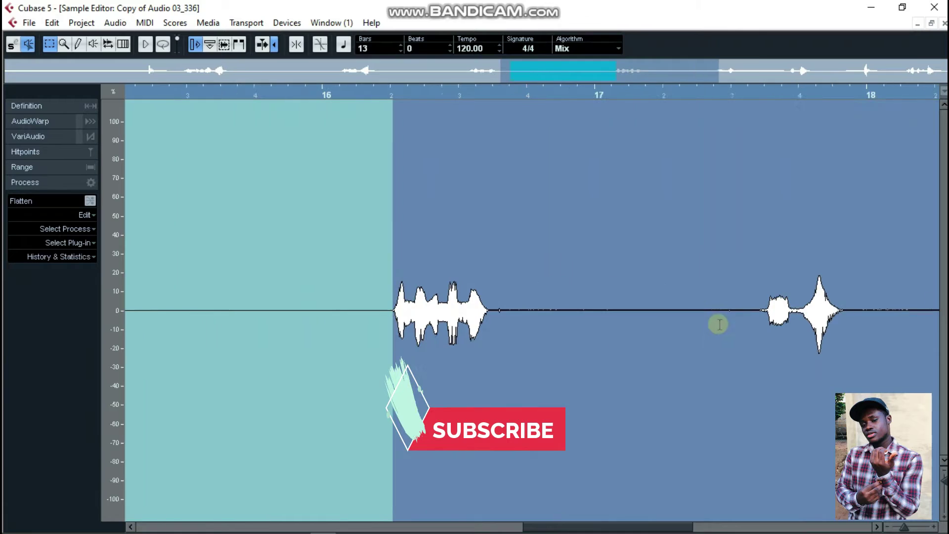
drag(490, 312, 767, 331)
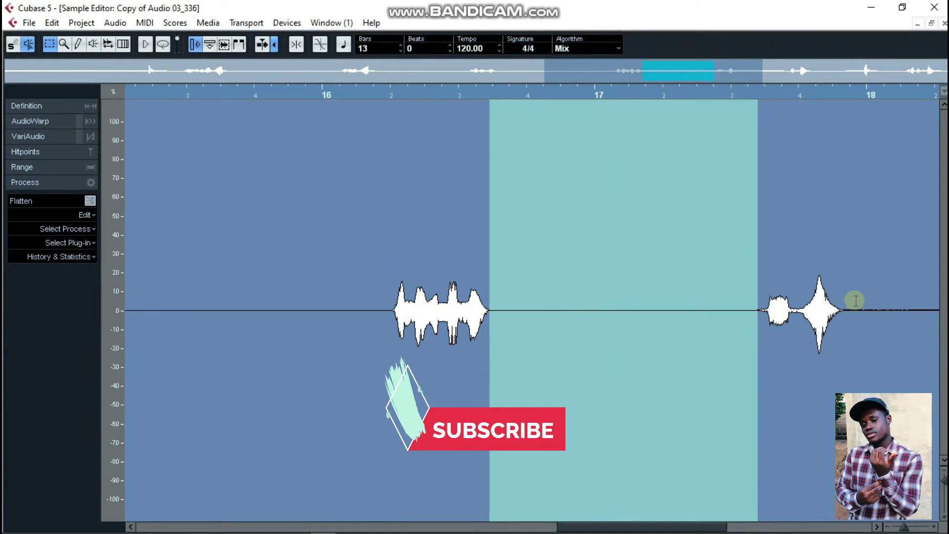
drag(843, 312, 725, 349)
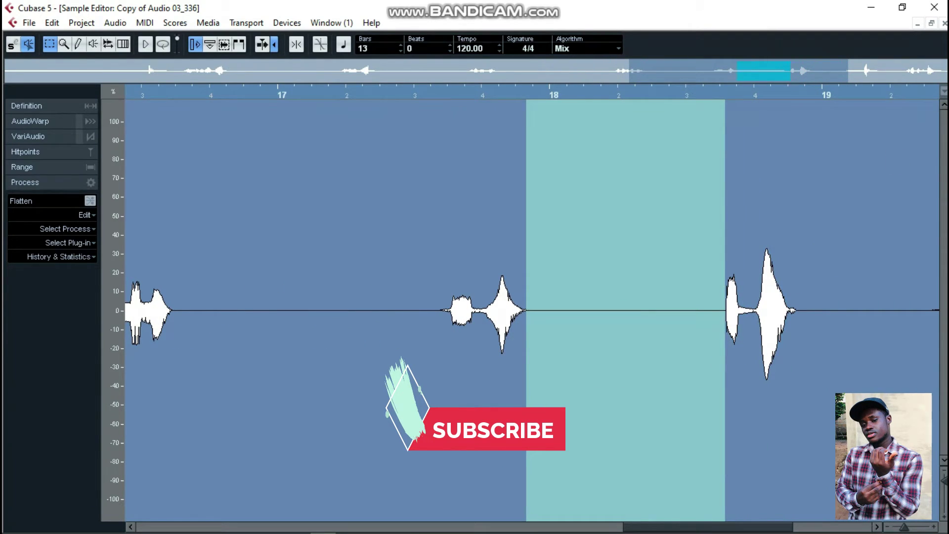
- Close the editor and pick the Copy of Audio 03_265 event on track 23
key(ctrl+w)
click(511, 373)
click(514, 403)
scroll(521, 375, up, 4)
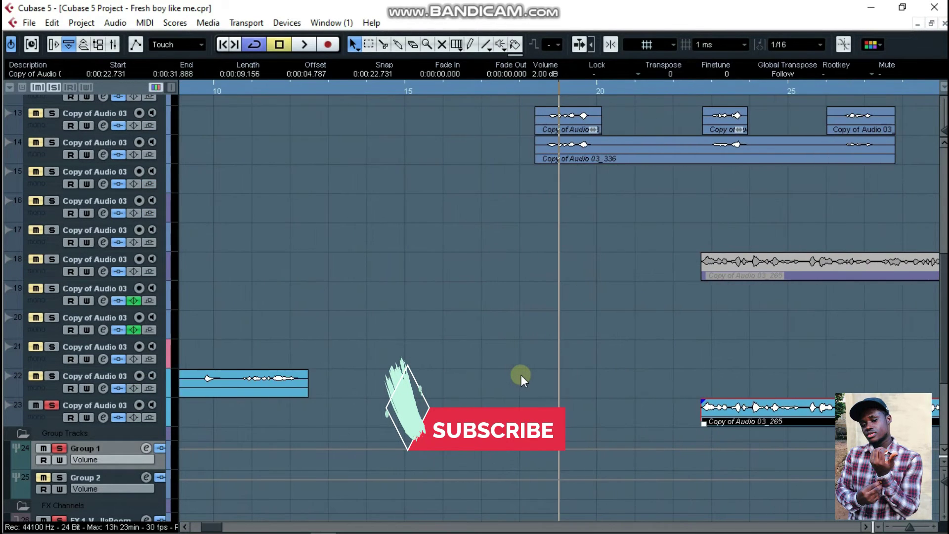
- Open Copy of Audio 03_265 in the Sample Editor and scroll to its near-silent lead-in
scroll(521, 369, down, 5)
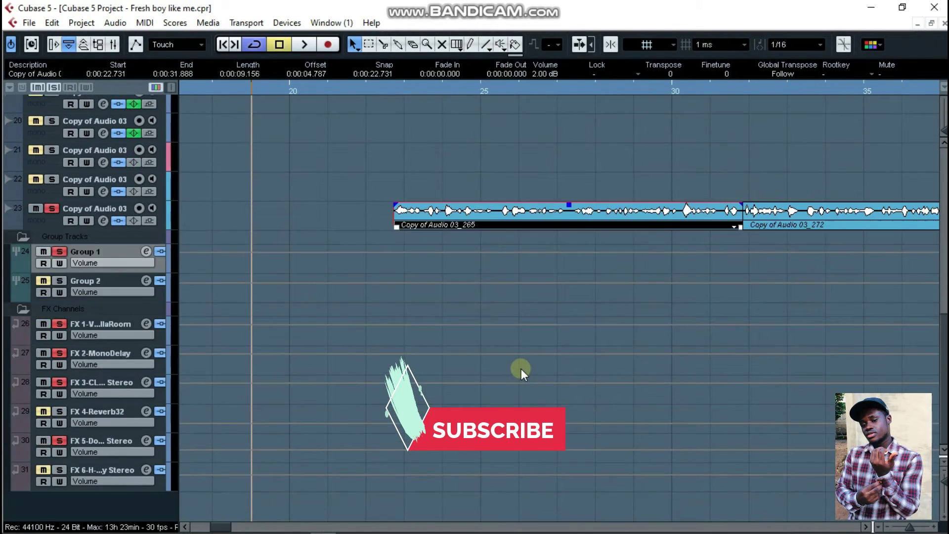
double_click(511, 217)
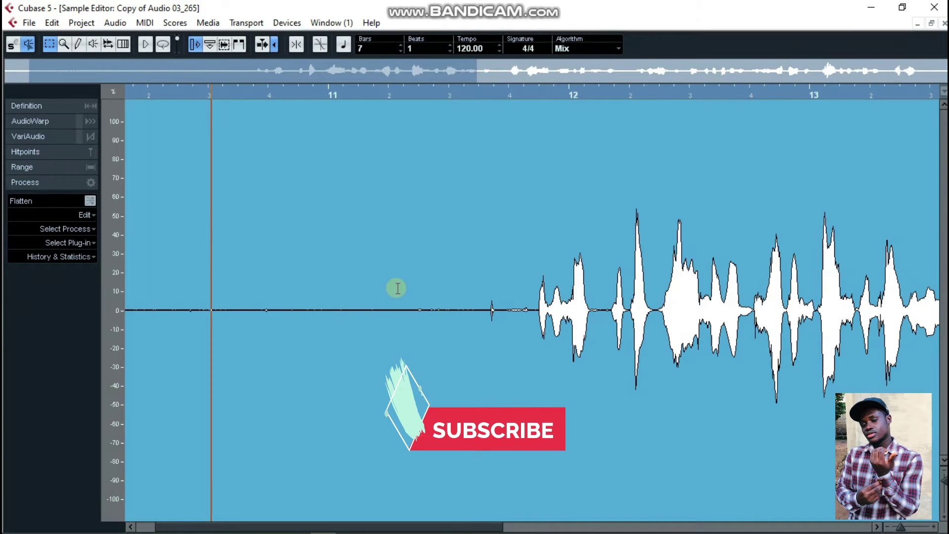
scroll(397, 288, down, 3)
scroll(420, 288, up, 3)
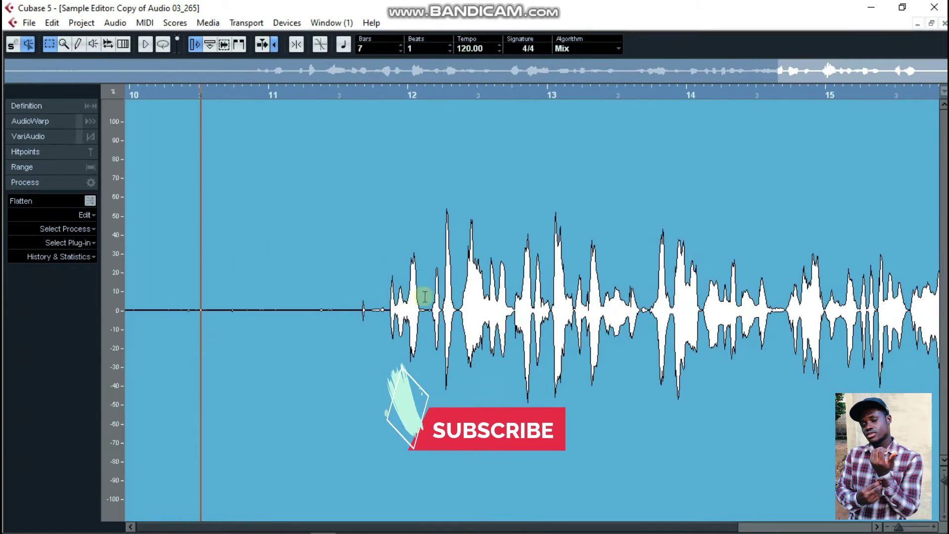
click(943, 23)
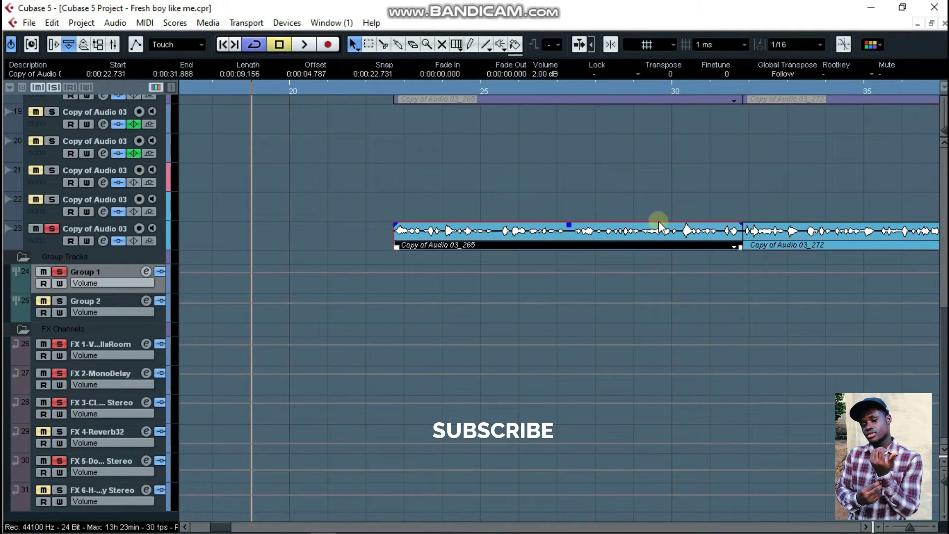
double_click(488, 232)
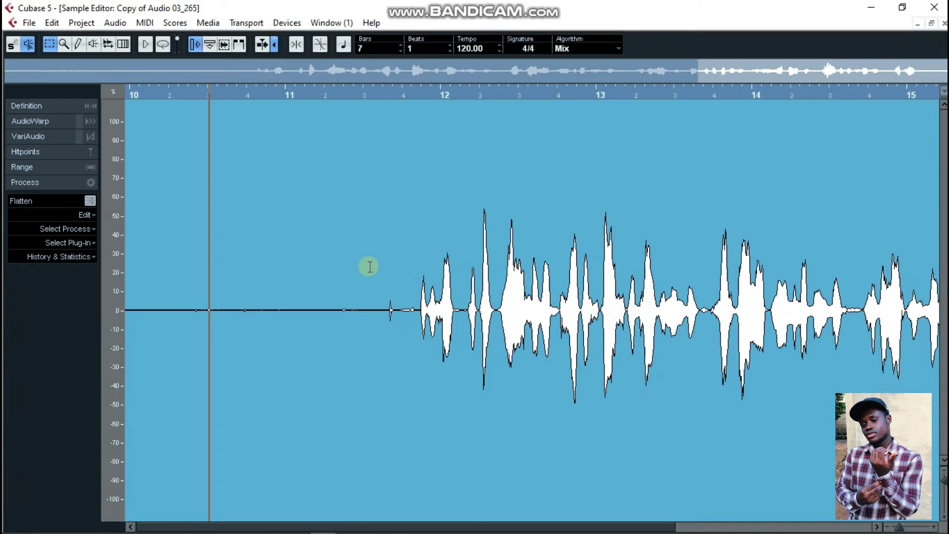
scroll(369, 267, down, 5)
scroll(427, 276, left, 8)
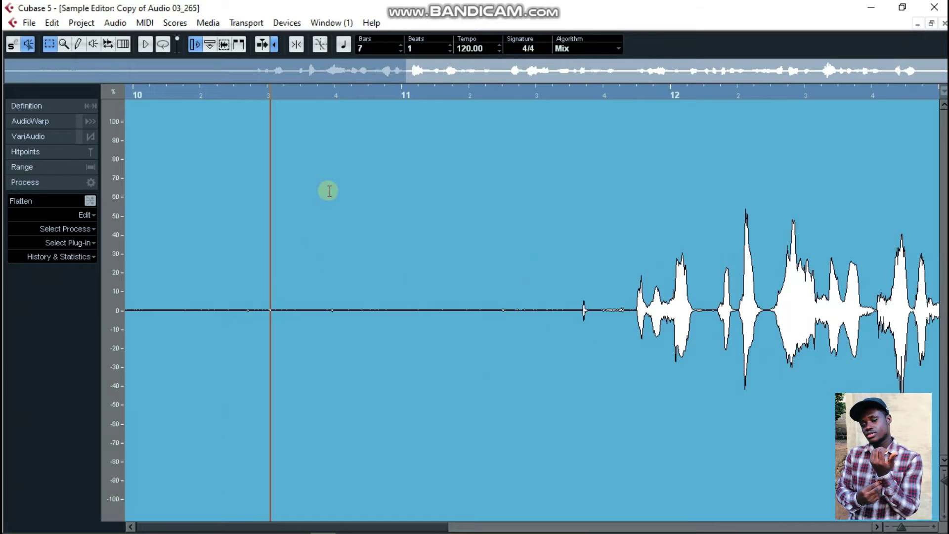
scroll(329, 190, down, 2)
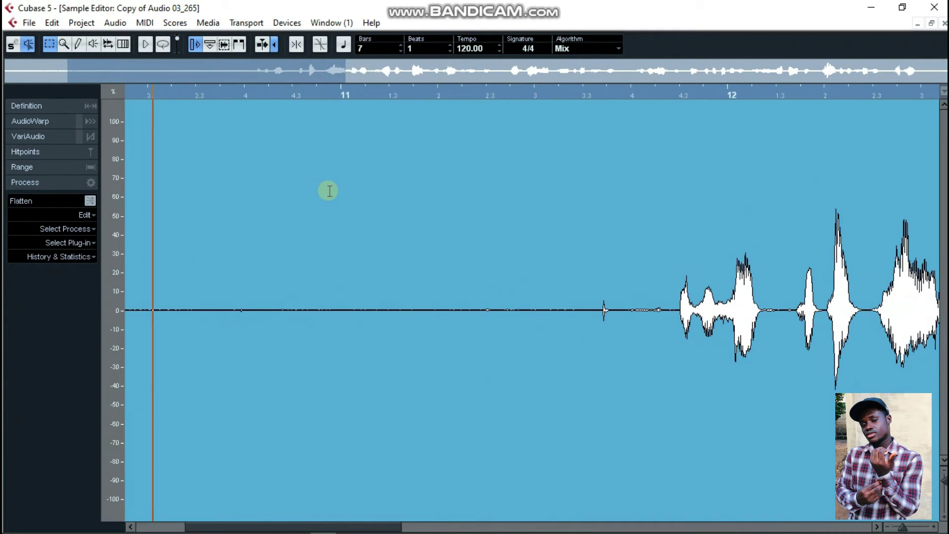
scroll(329, 191, up, 1)
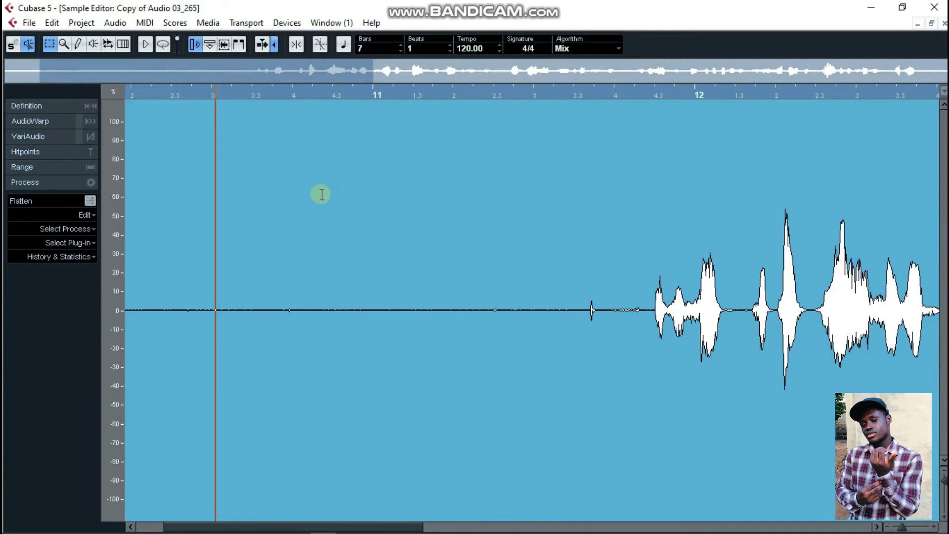
scroll(321, 194, left, 2)
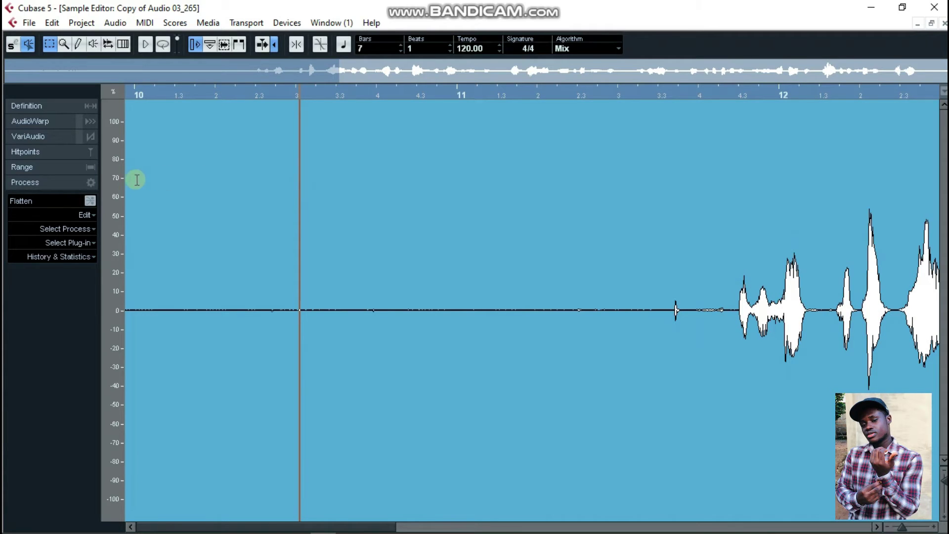
- Select from the clip start to the vocal onset and apply Silence to it
drag(179, 200, 739, 223)
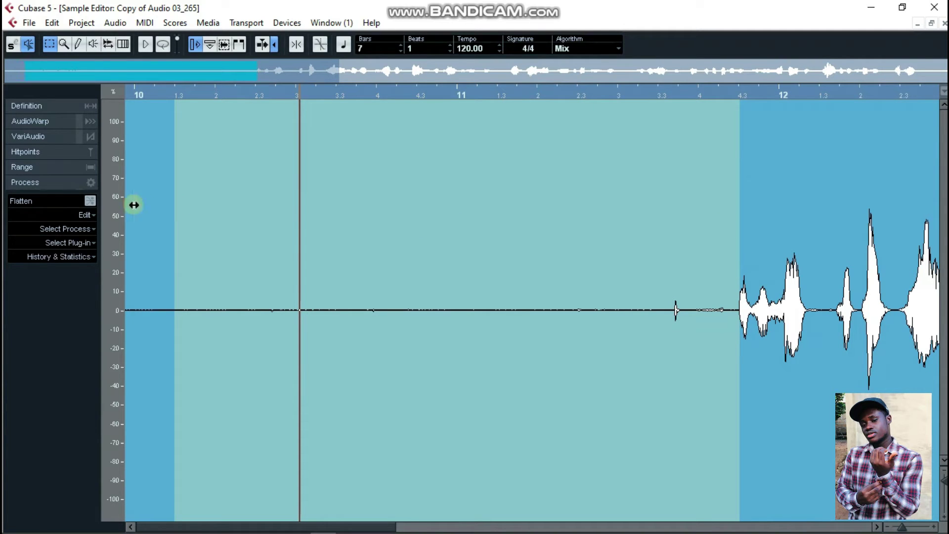
drag(134, 205, 125, 205)
drag(763, 97, 342, 286)
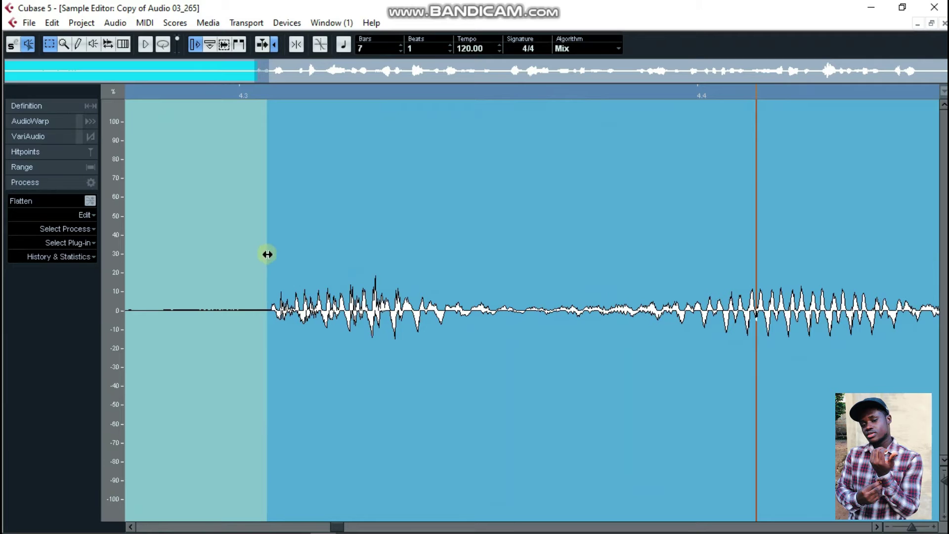
drag(268, 259, 271, 270)
drag(233, 91, 223, 55)
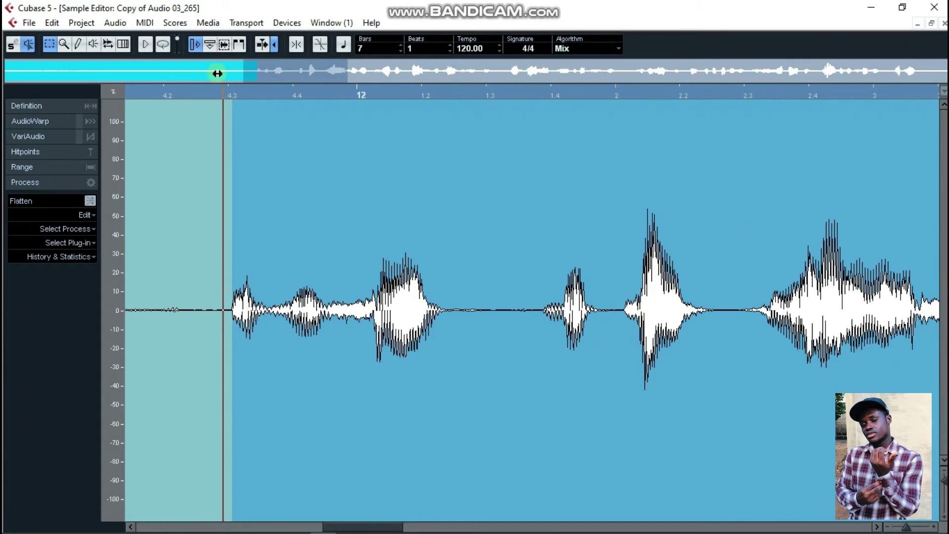
drag(205, 90, 206, 65)
drag(222, 96, 218, 117)
drag(328, 524, 271, 523)
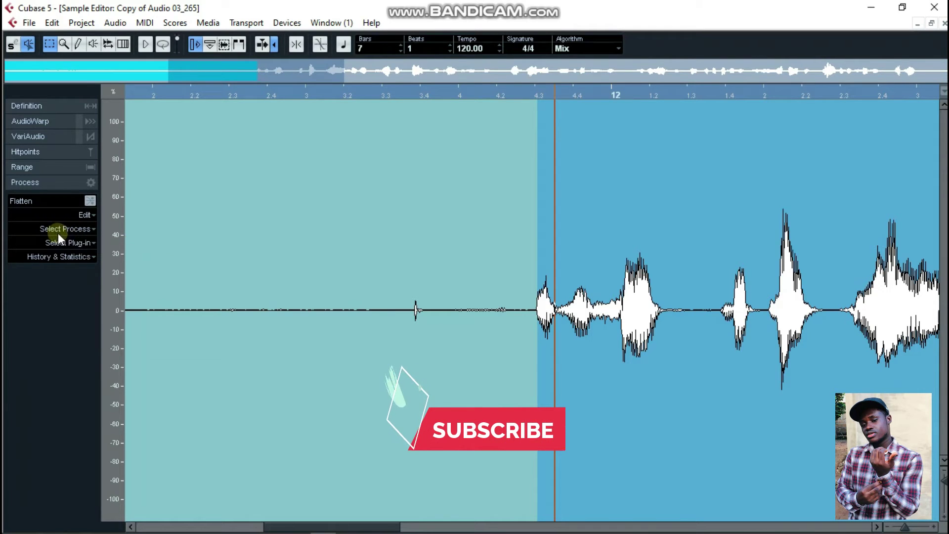
click(76, 230)
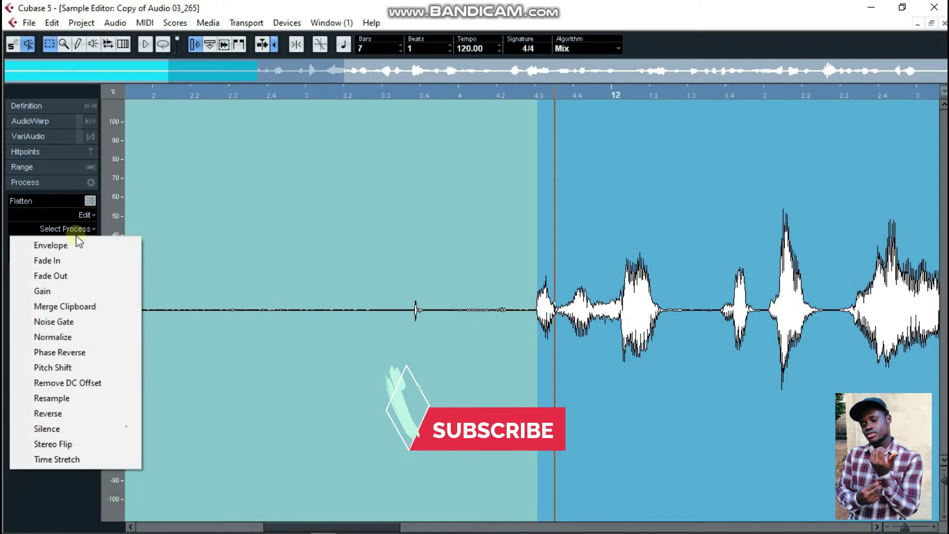
click(72, 425)
- Select the quiet gap after the first vocal phrase and apply Silence
drag(326, 313, 449, 332)
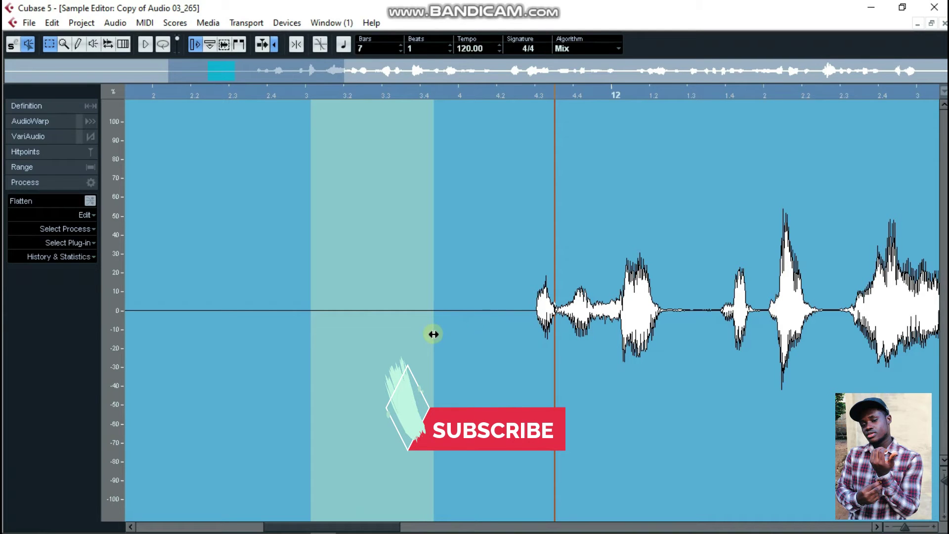
scroll(572, 286, right, 3)
drag(337, 94, 529, 317)
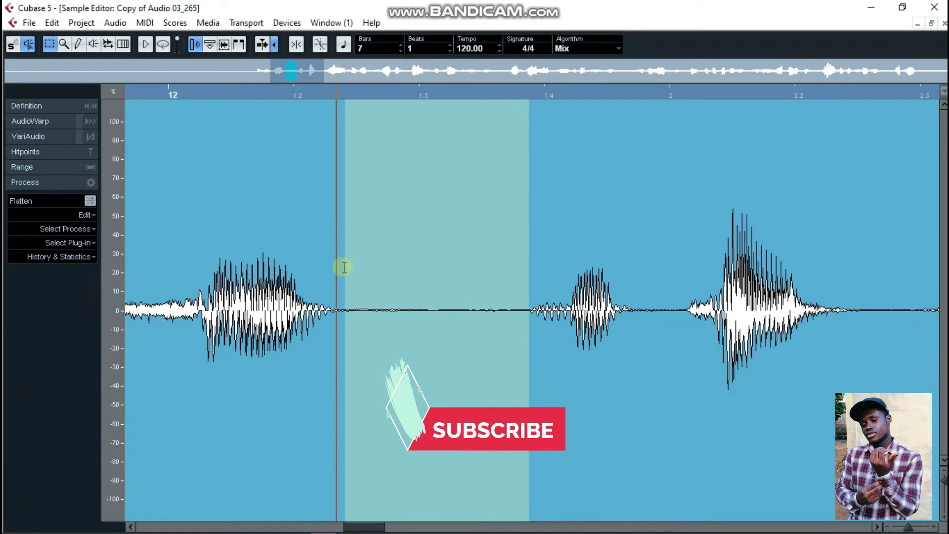
drag(344, 268, 341, 267)
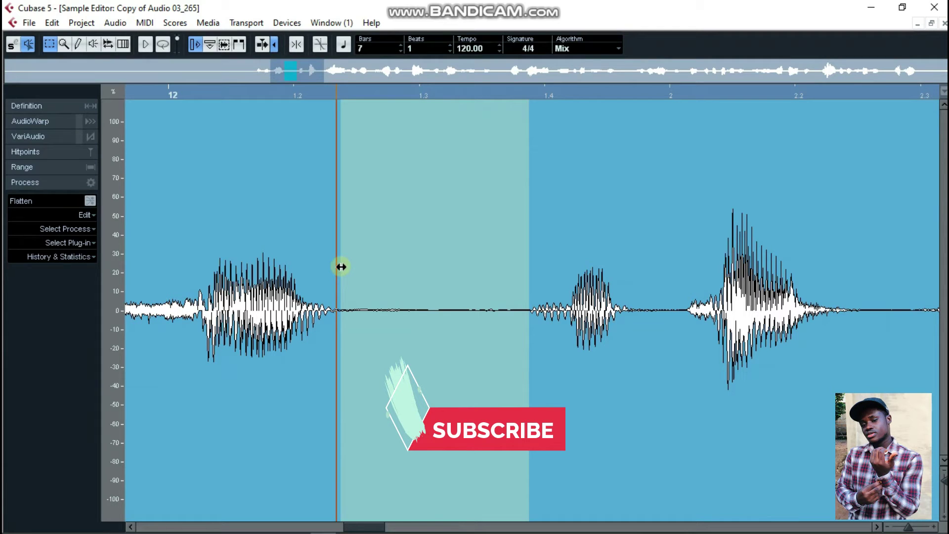
click(73, 228)
click(79, 429)
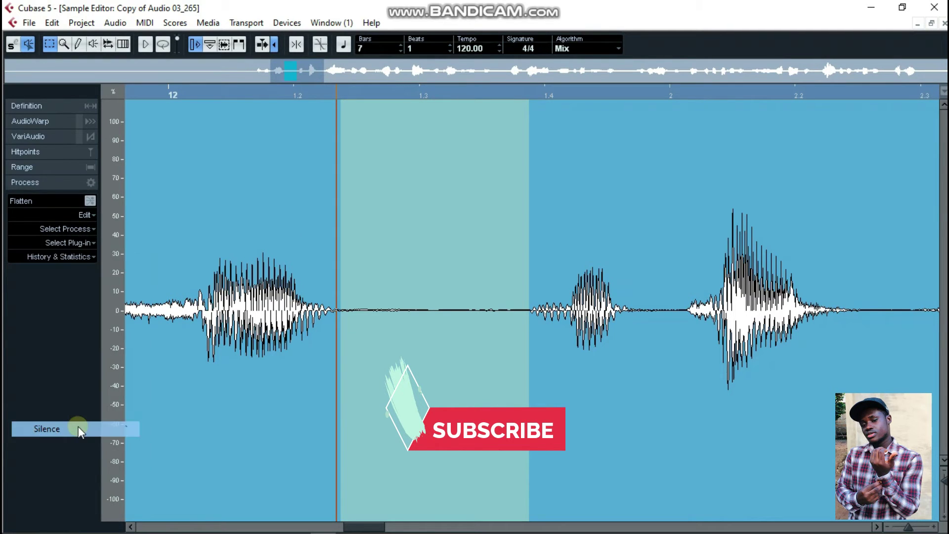
- Silence the quiet tail before the next phrase and the short gap near bar 13
scroll(549, 326, right, 2)
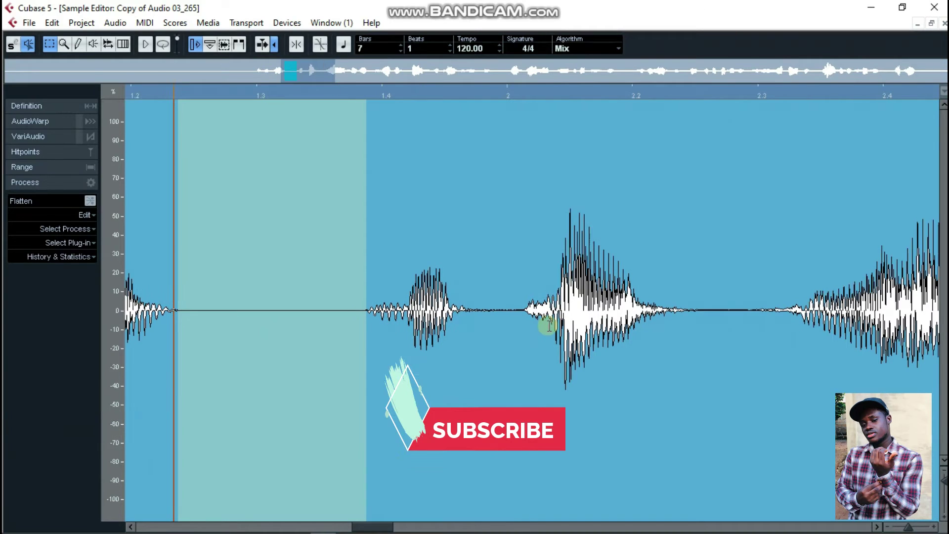
drag(689, 305, 761, 322)
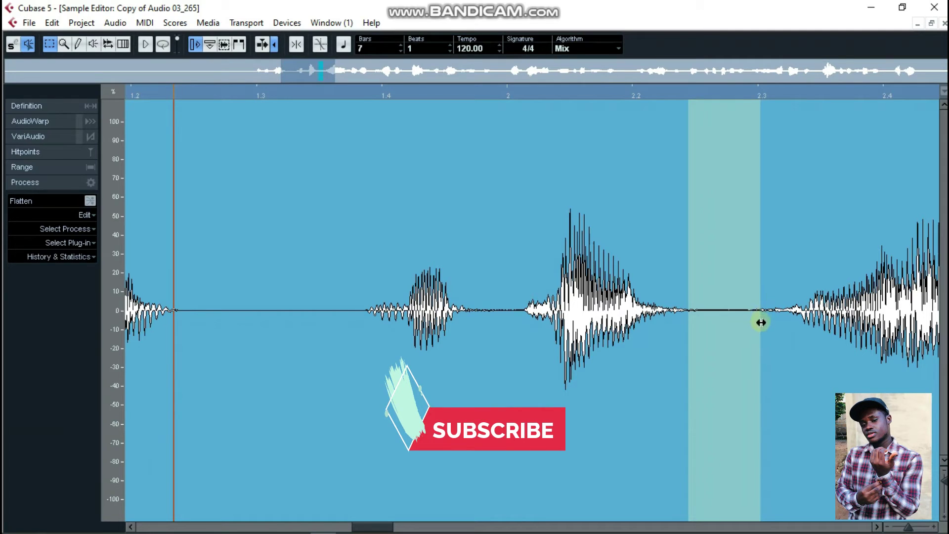
click(73, 231)
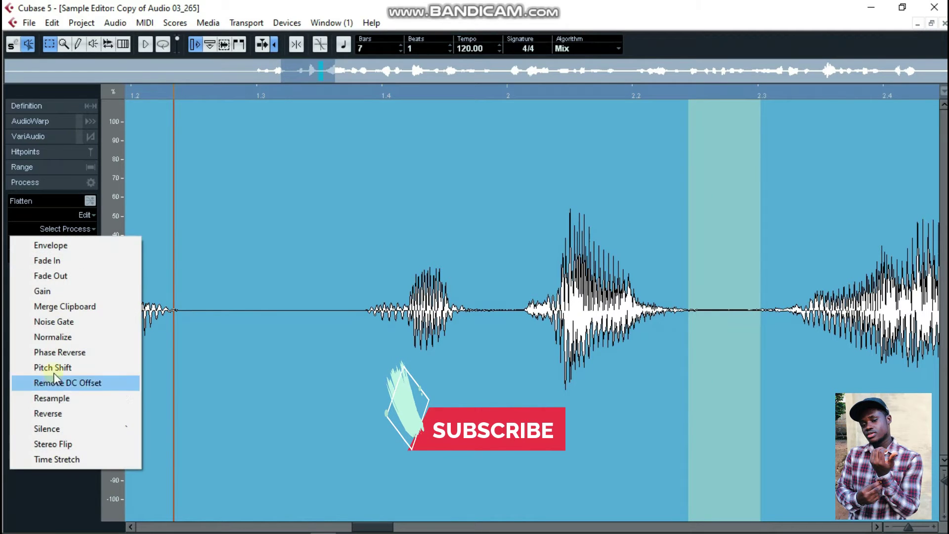
click(55, 428)
drag(376, 524, 469, 502)
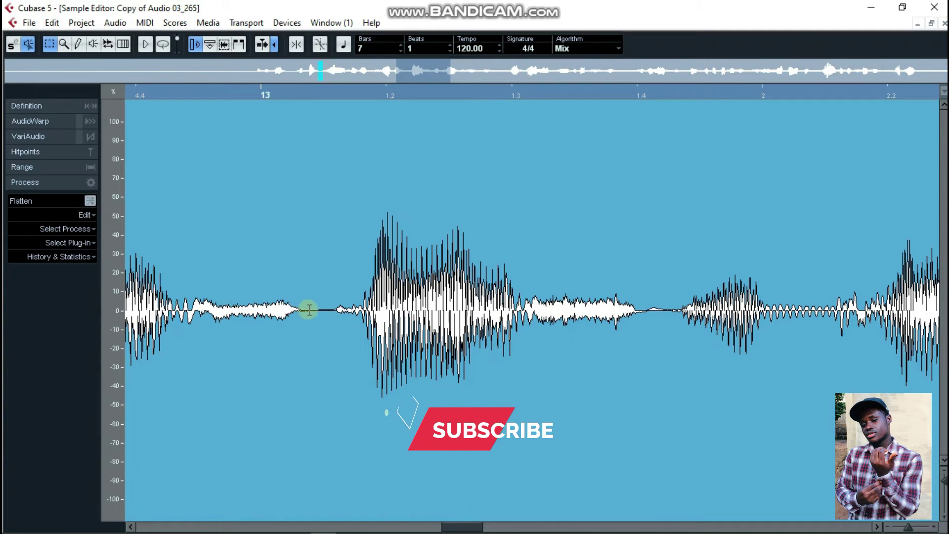
drag(302, 303, 332, 328)
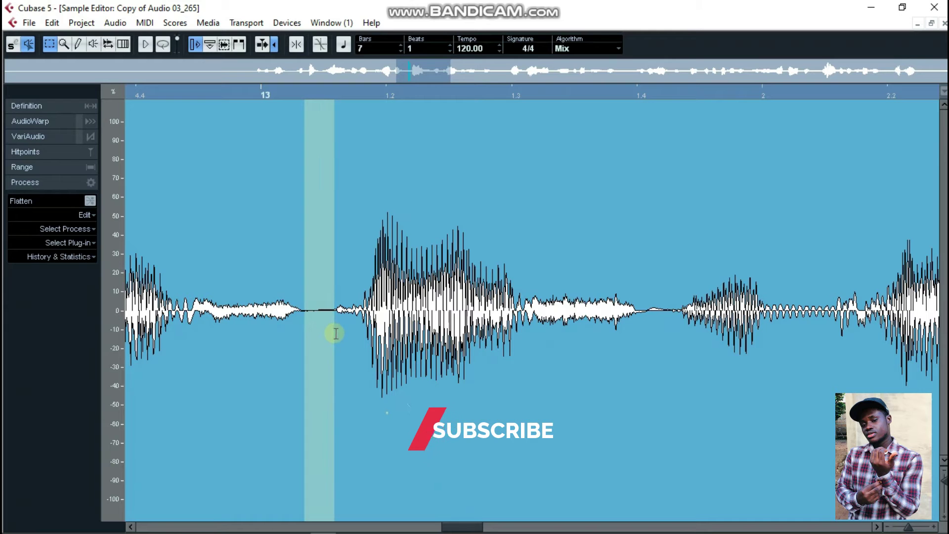
click(71, 230)
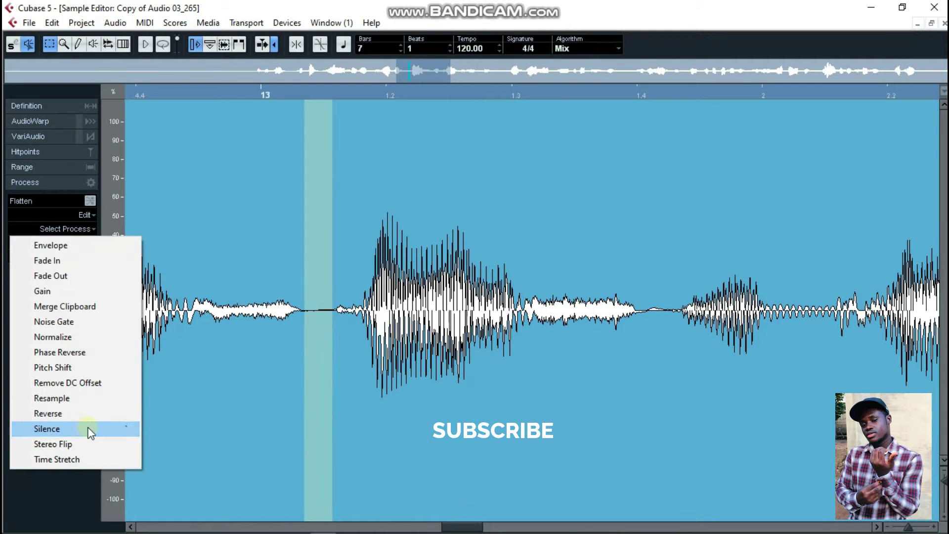
click(88, 429)
- Zoom out and silence the next quiet gap between phrases
drag(482, 527, 535, 525)
click(395, 335)
drag(326, 93, 326, 67)
drag(351, 298, 429, 334)
click(71, 229)
click(91, 428)
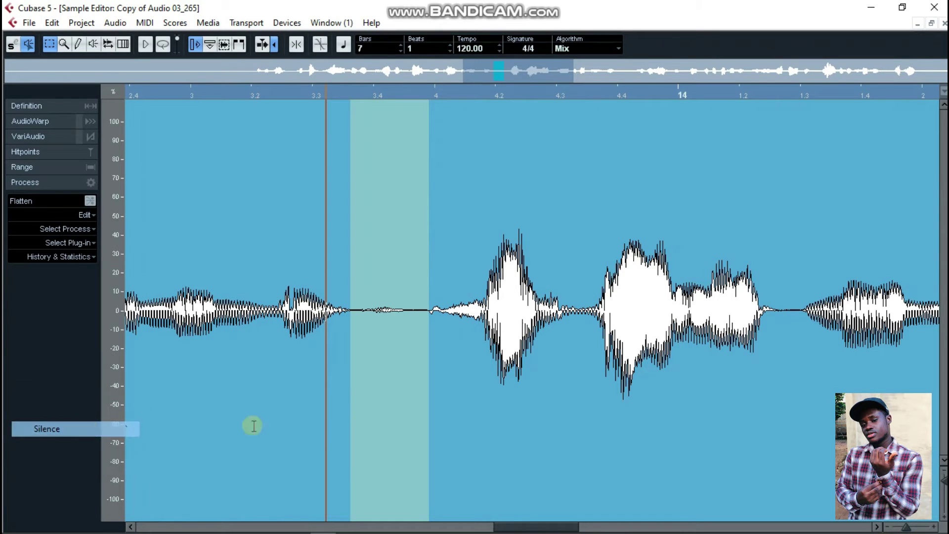
- Select the quiet gap before the next phrase, audition it, and bring up the process list
drag(514, 526, 563, 526)
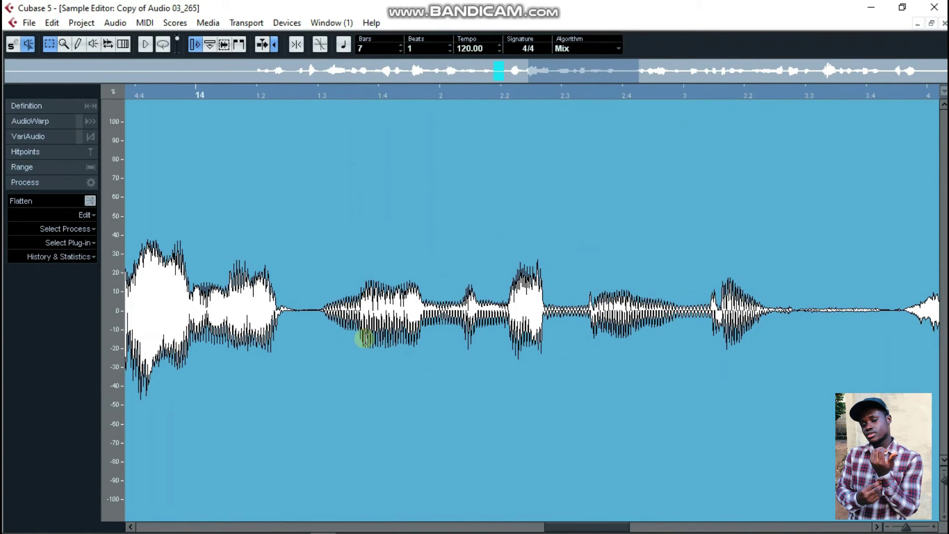
drag(572, 523, 615, 523)
drag(388, 303, 487, 316)
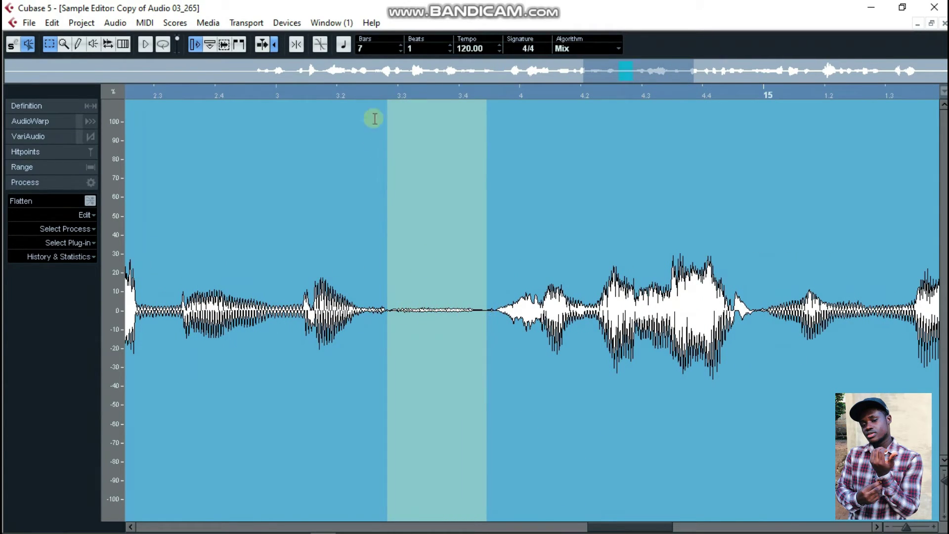
click(389, 90)
key(space)
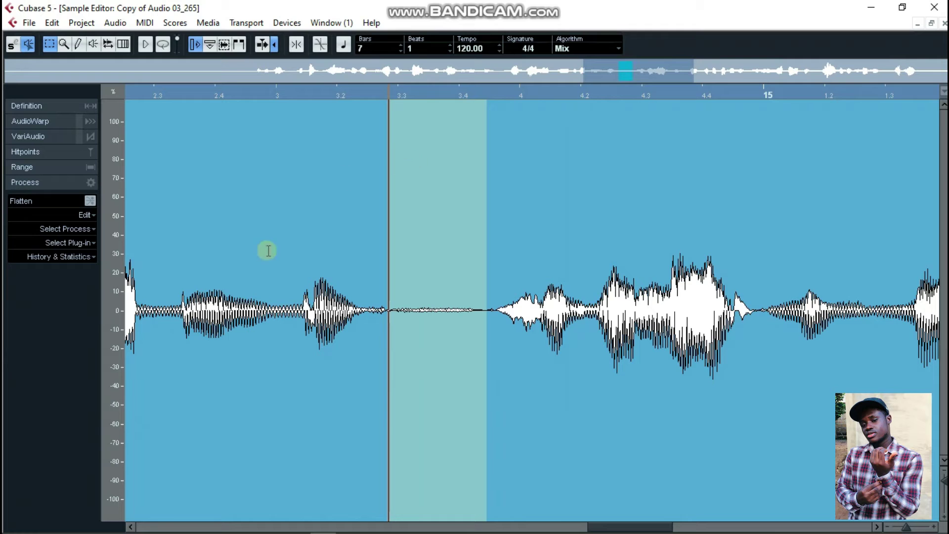
click(85, 229)
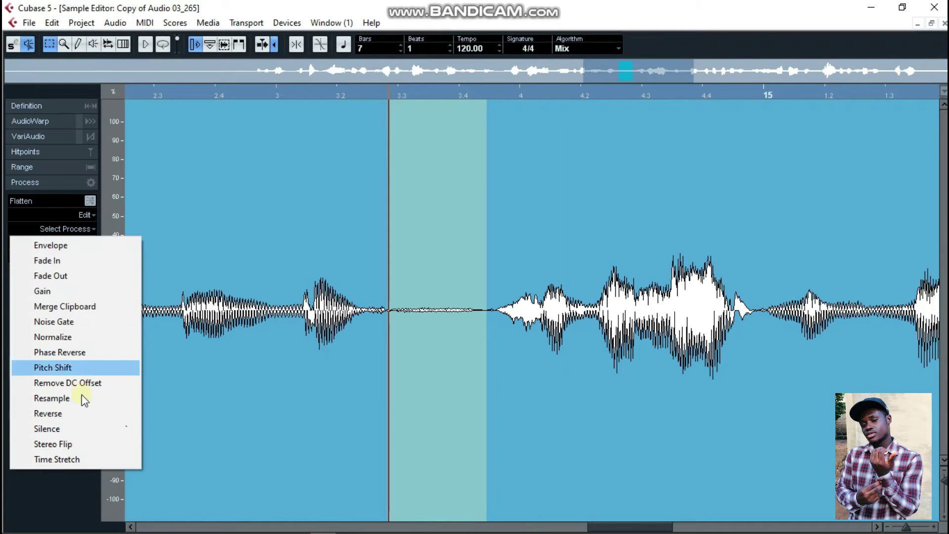
- Reduce the selected gap's gain by -5.00 dB, then apply Silence to it
click(88, 293)
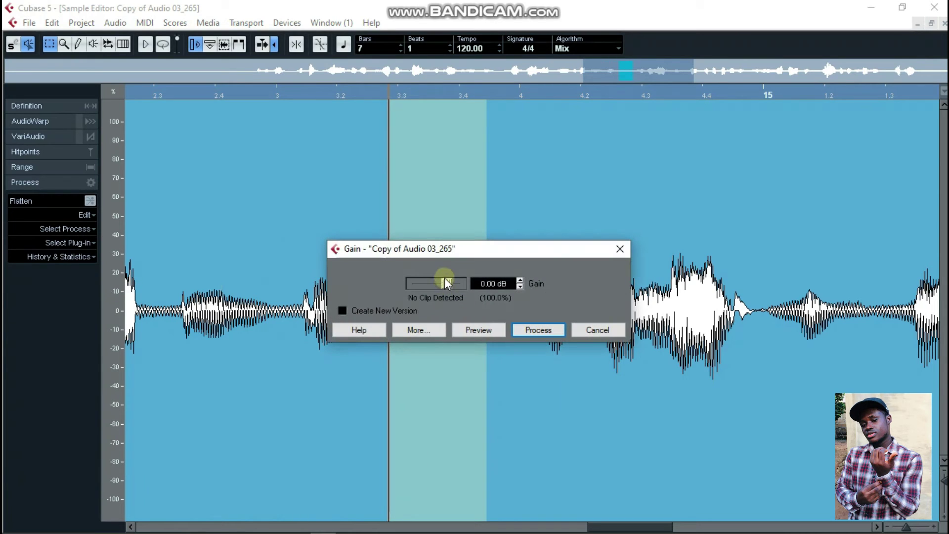
drag(450, 284, 447, 287)
click(536, 330)
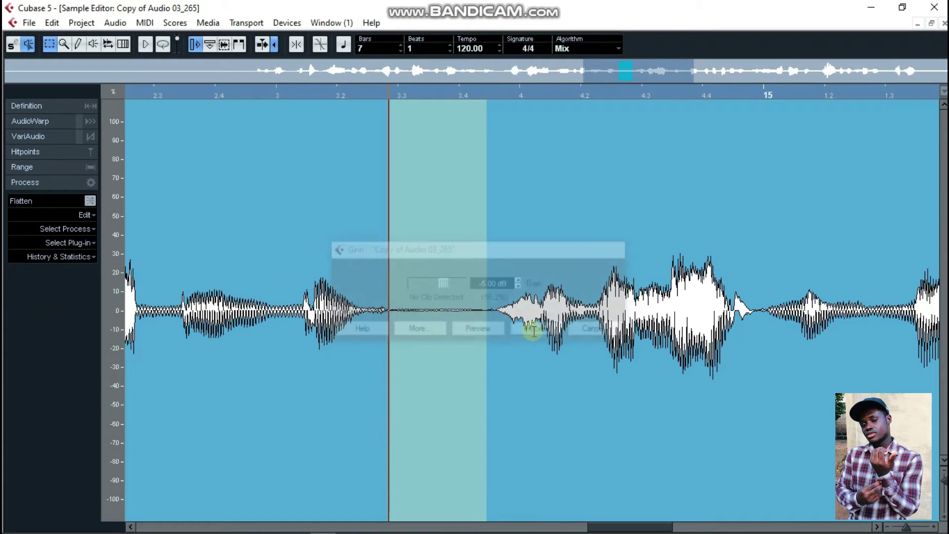
click(74, 229)
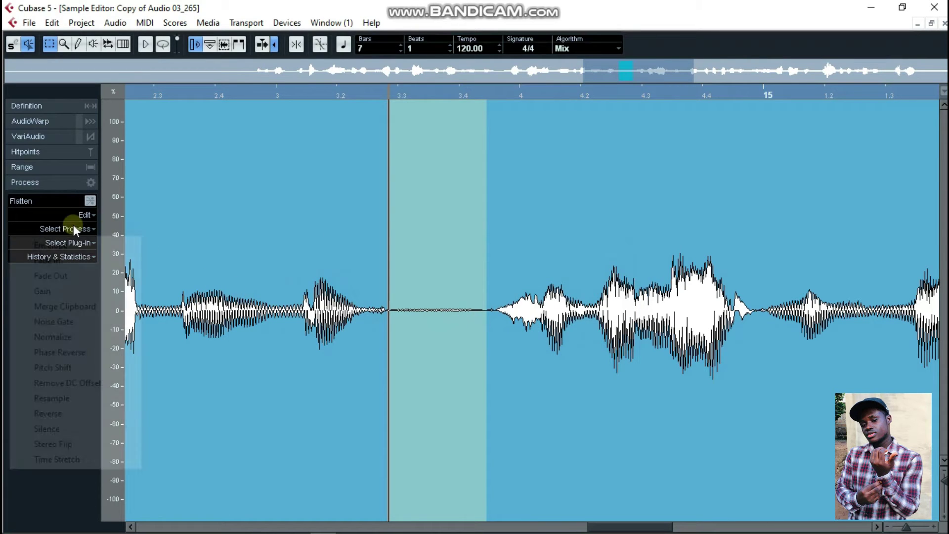
click(79, 428)
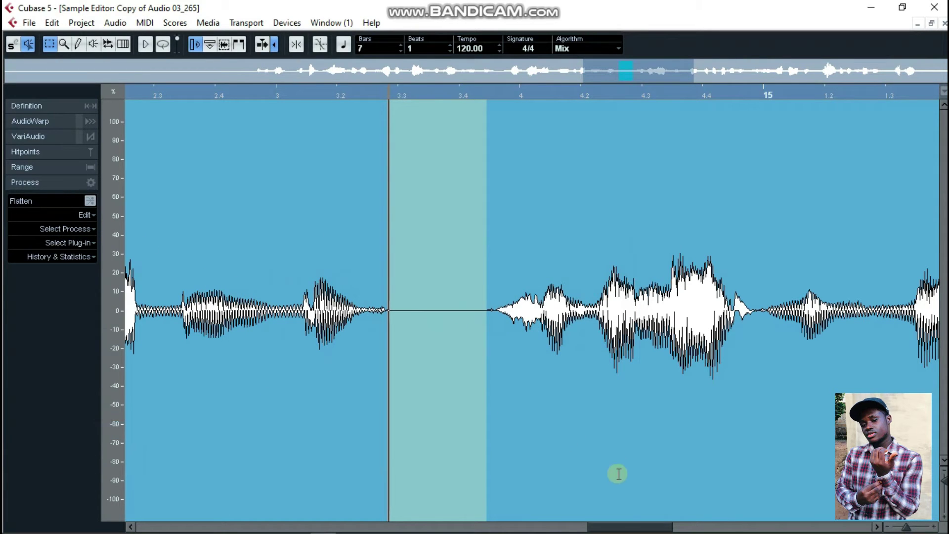
drag(620, 523, 721, 526)
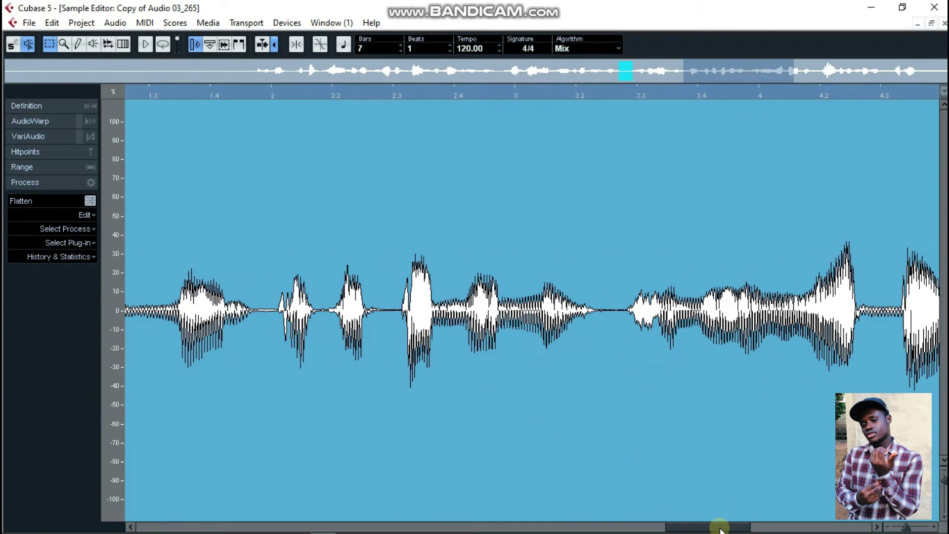
- Silence the next gap between phrases and apply Reverse to another short gap
drag(602, 312, 626, 354)
click(74, 229)
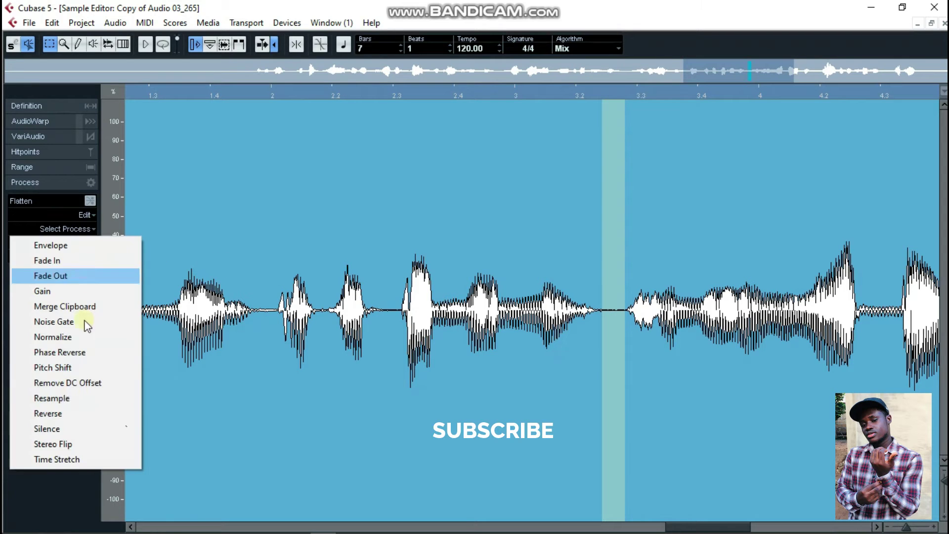
click(69, 429)
drag(387, 298, 401, 345)
click(90, 229)
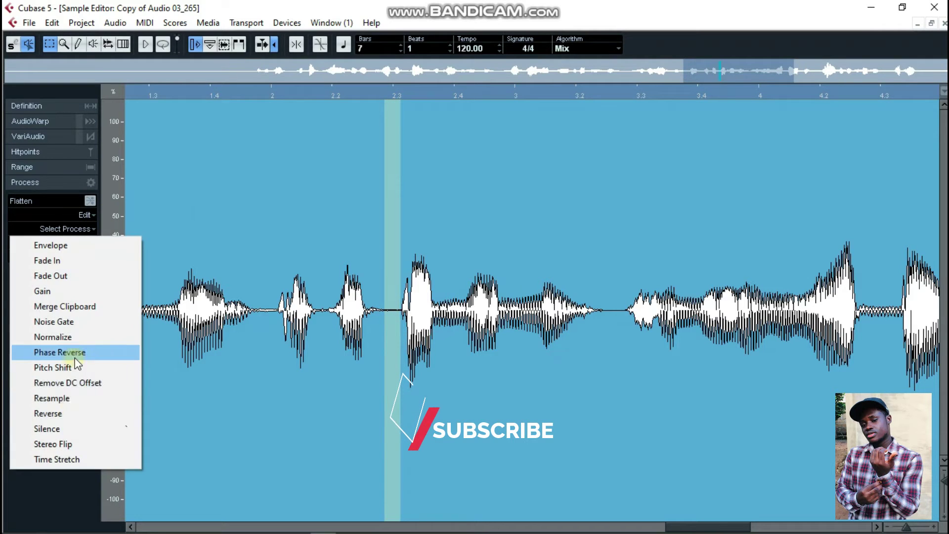
click(68, 415)
- Silence two more quiet sections between the vocal phrases
drag(674, 525, 732, 524)
drag(522, 306, 561, 356)
click(70, 229)
click(69, 430)
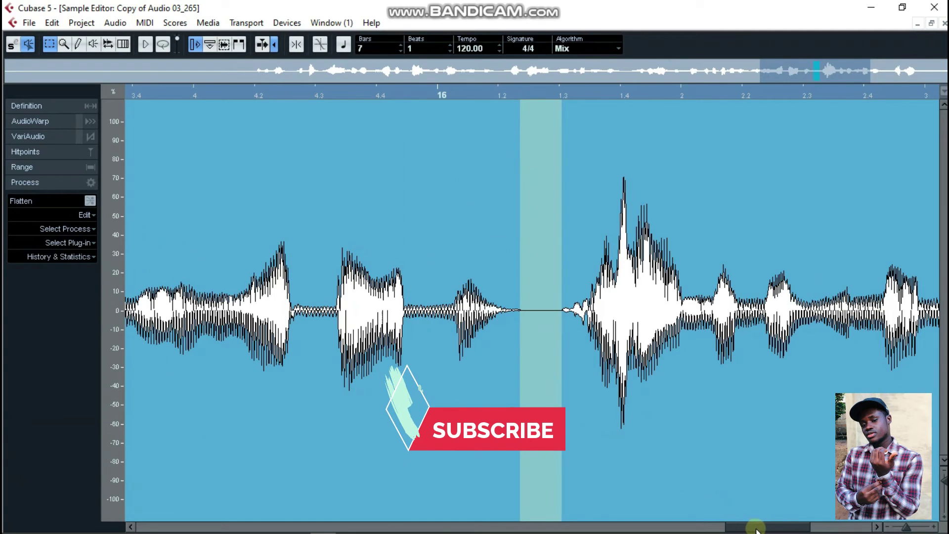
drag(751, 526, 805, 526)
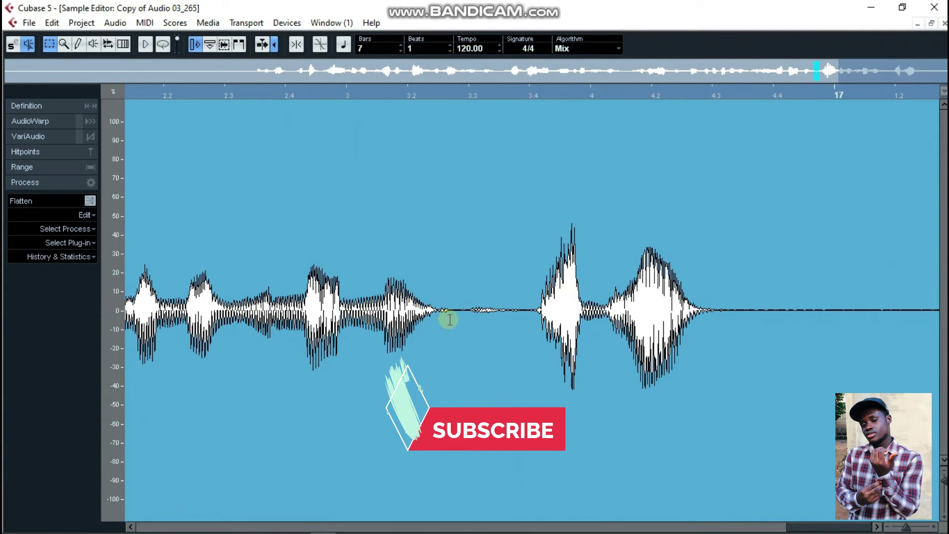
drag(448, 318, 535, 354)
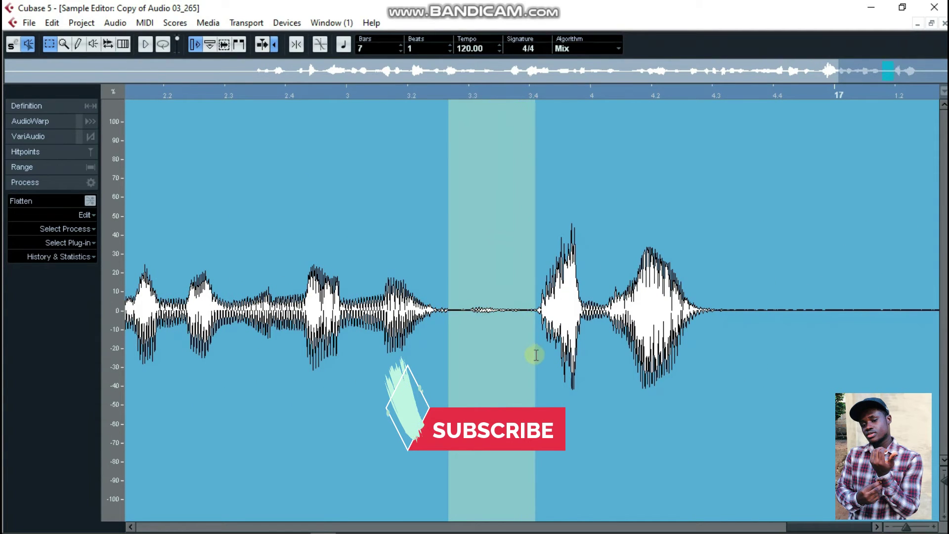
click(69, 228)
click(109, 428)
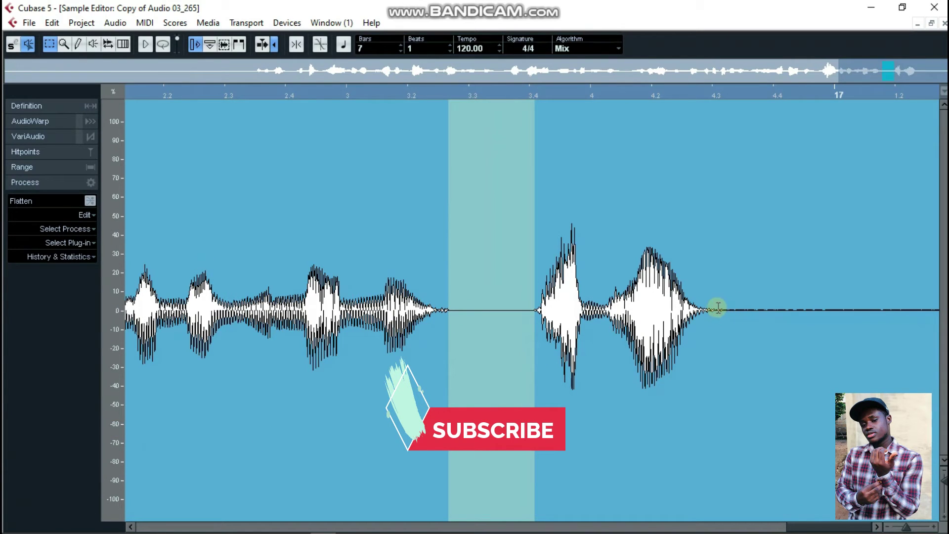
- Select from the last phrase to the clip's end and silence that tail
drag(718, 309, 929, 311)
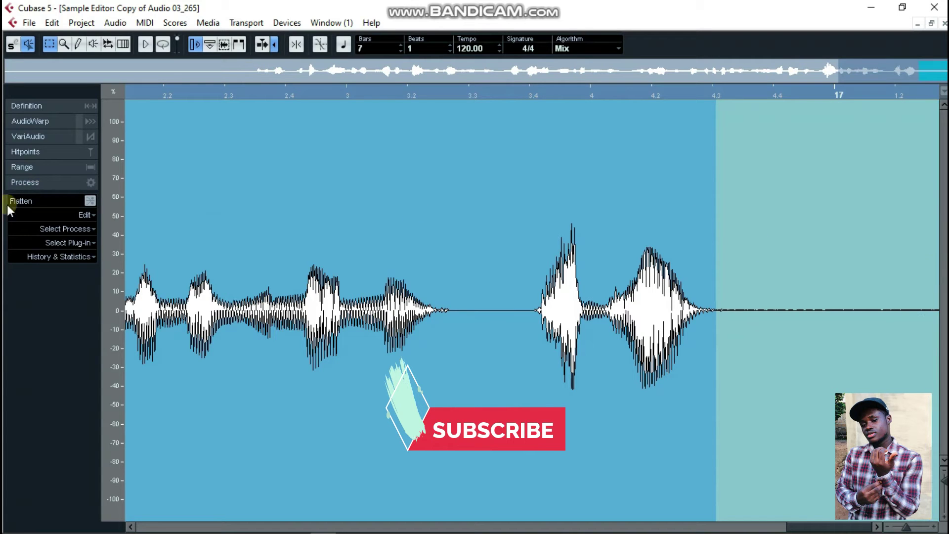
click(42, 228)
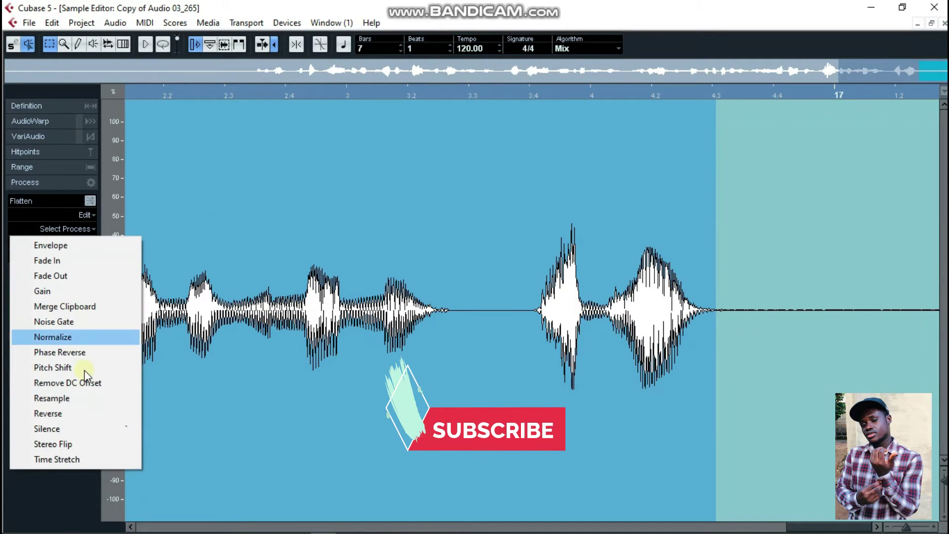
click(77, 429)
drag(813, 528, 591, 514)
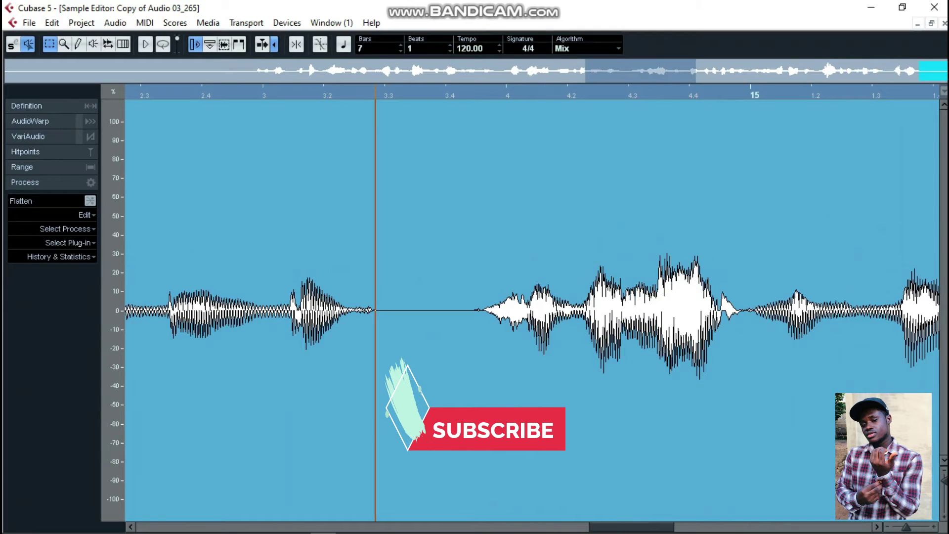
scroll(532, 310, left, 1)
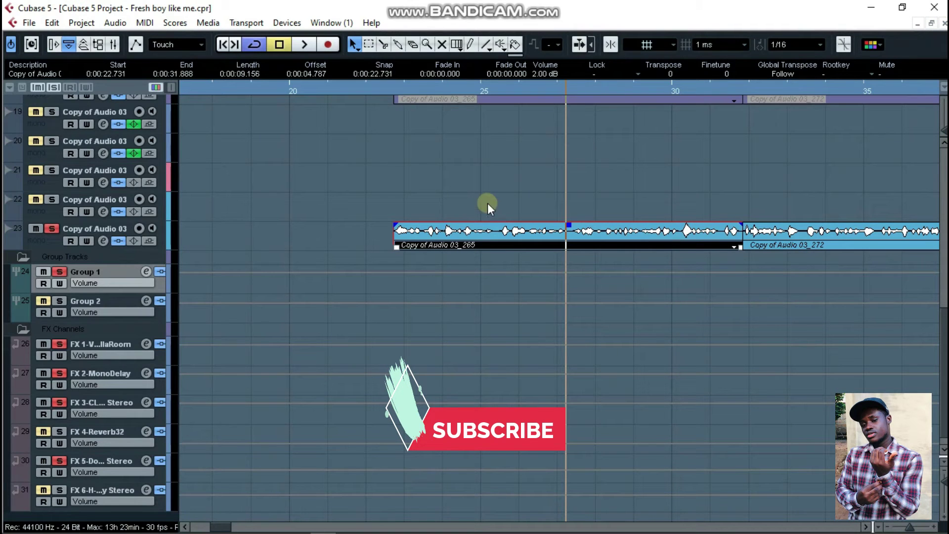
- Play the edited clip back from its start, then stop playback
click(381, 89)
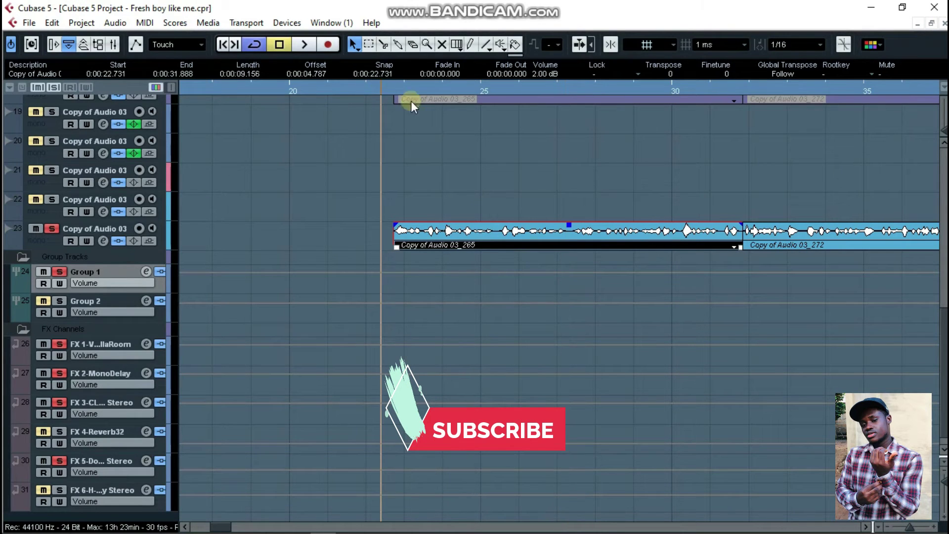
key(space)
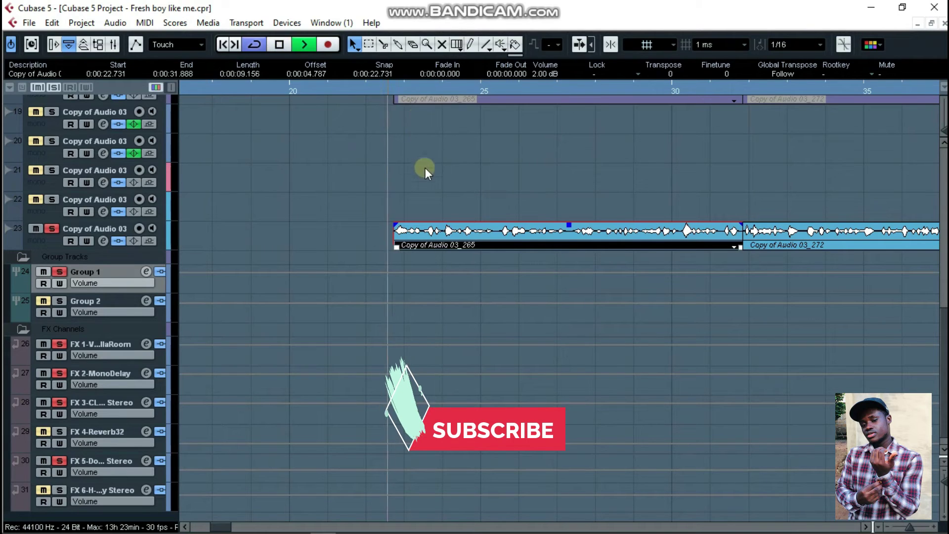
key(space)
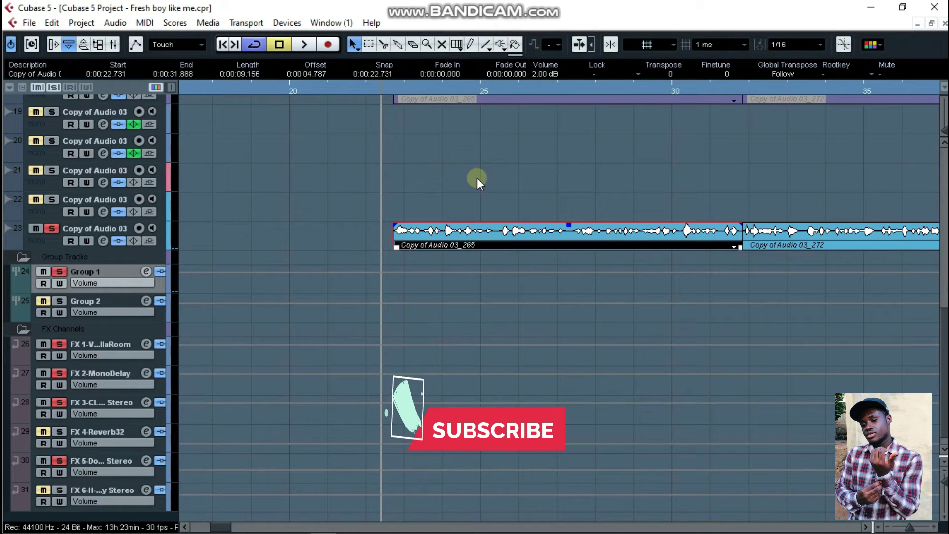
double_click(475, 229)
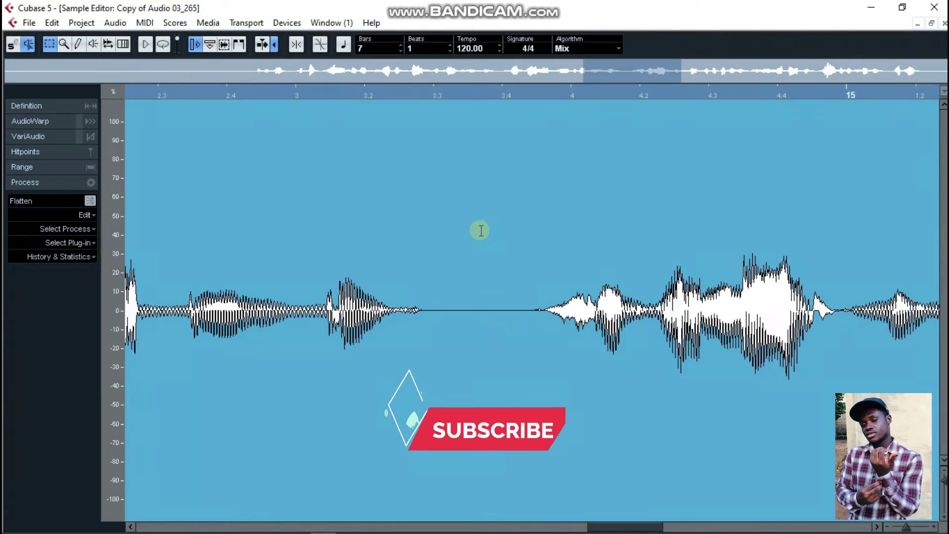
scroll(470, 233, down, 5)
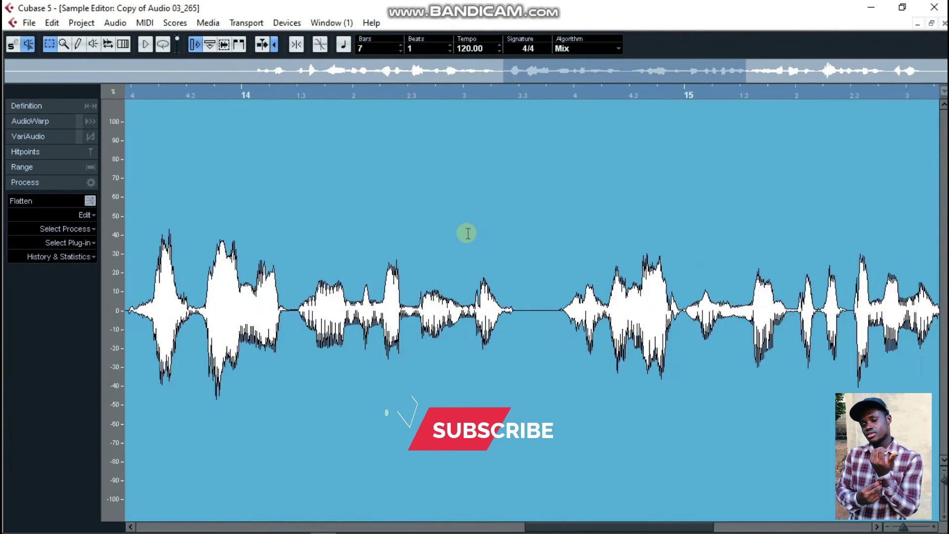
scroll(467, 233, down, 3)
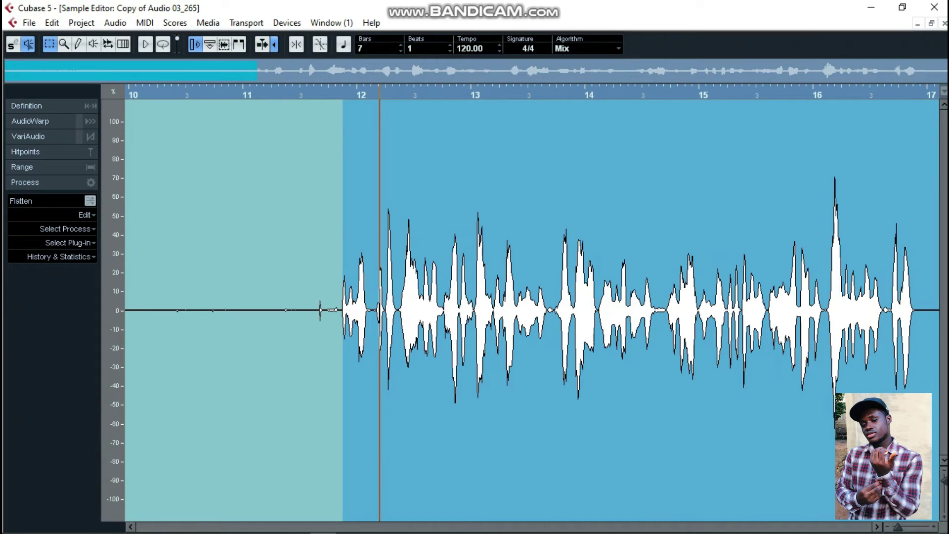
click(943, 22)
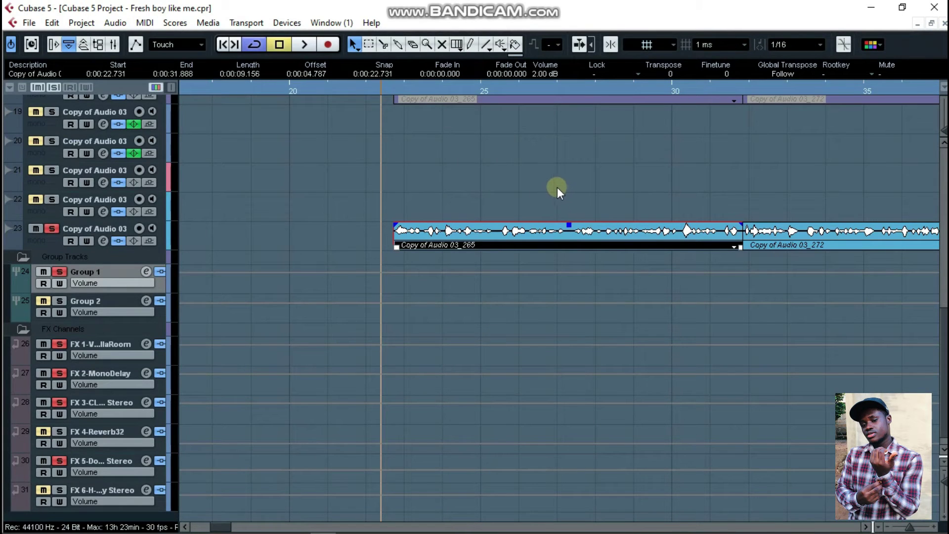
- Reopen the clip and apply Noise Gate (-20 dB threshold) from the clip start to the vocal
double_click(413, 231)
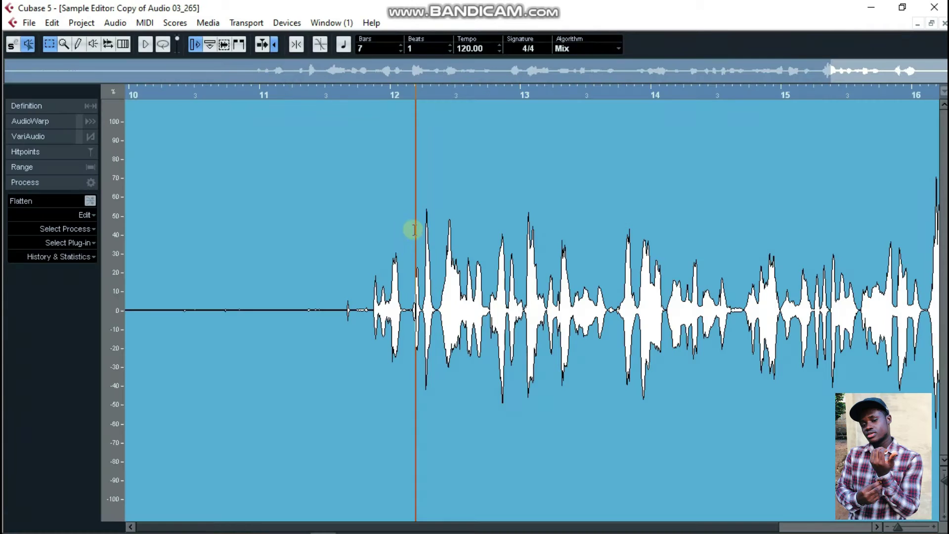
drag(185, 276, 373, 299)
drag(188, 277, 111, 262)
click(67, 233)
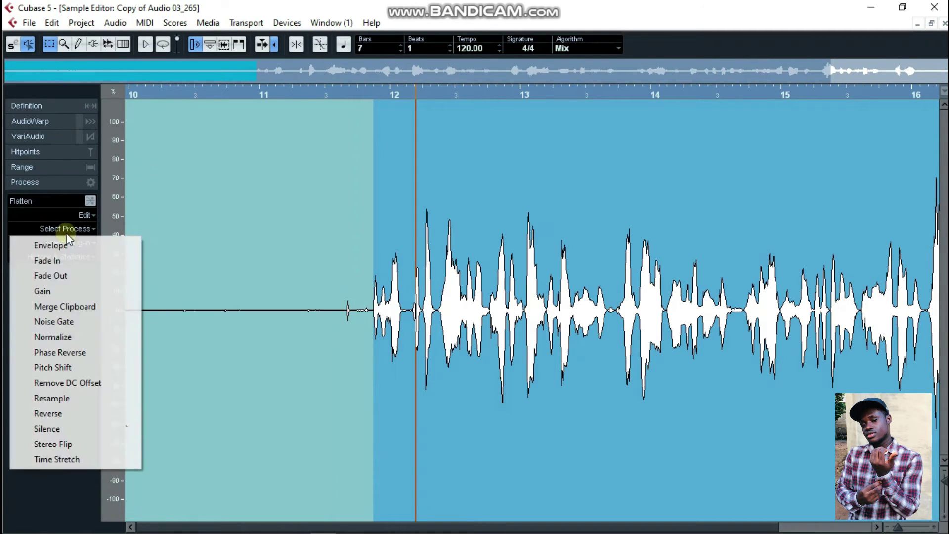
click(77, 323)
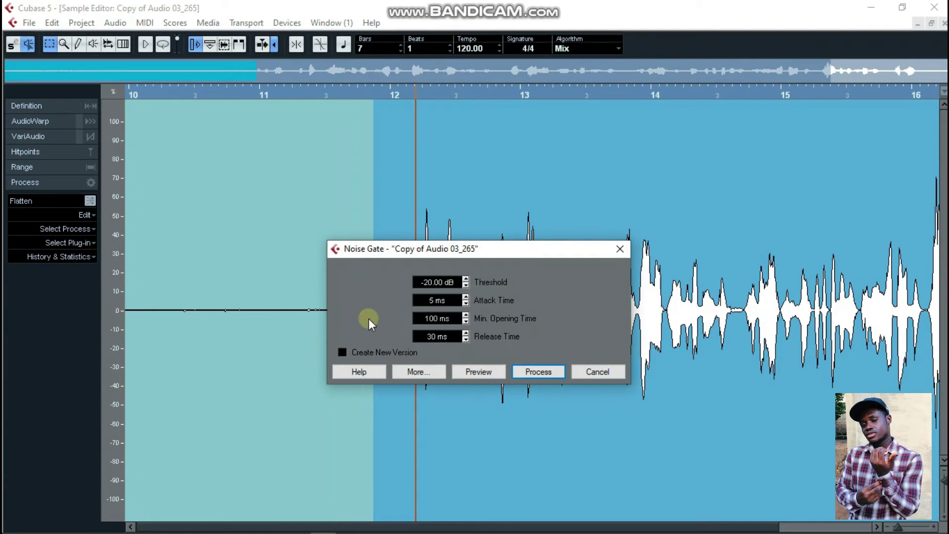
drag(542, 197, 576, 168)
click(624, 288)
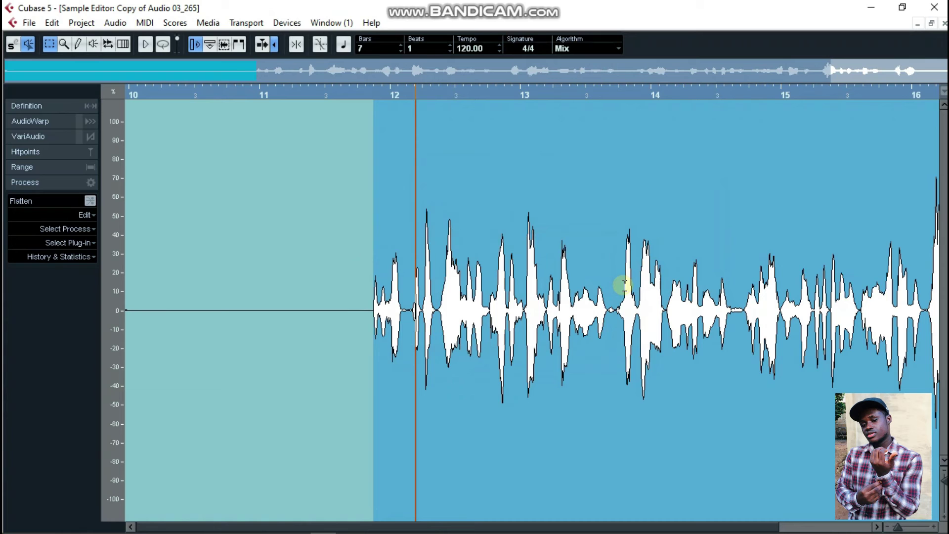
- Trial a Noise Gate on the entire clip, undo it, and close the Sample Editor
drag(374, 247, 941, 247)
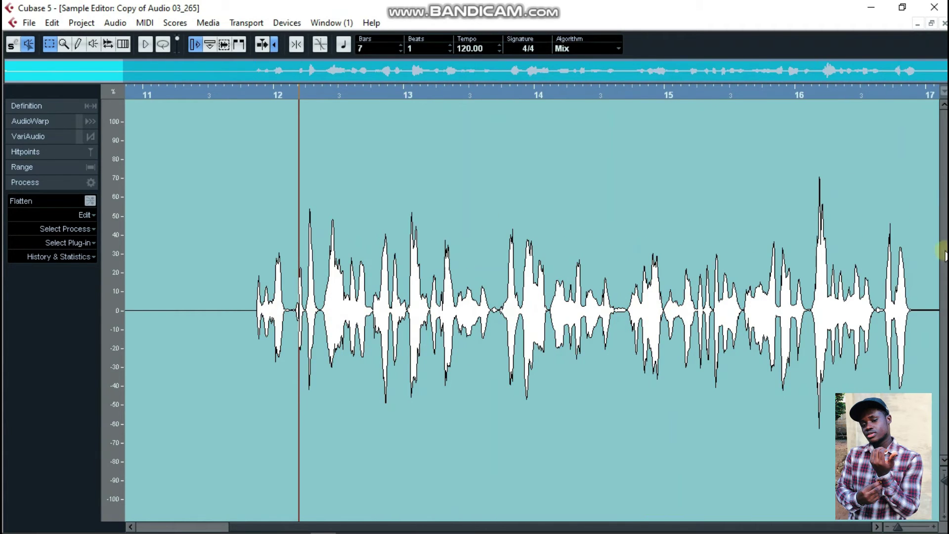
click(94, 229)
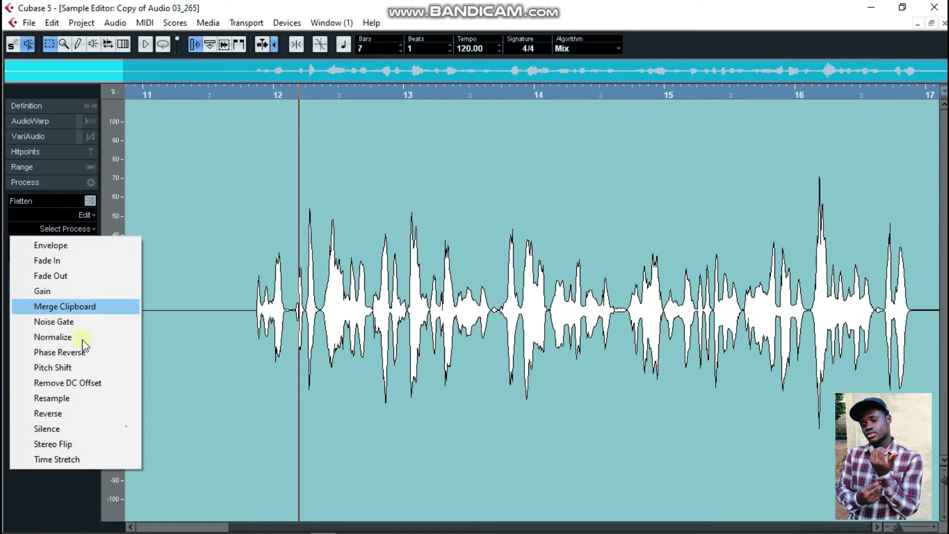
click(140, 322)
click(631, 289)
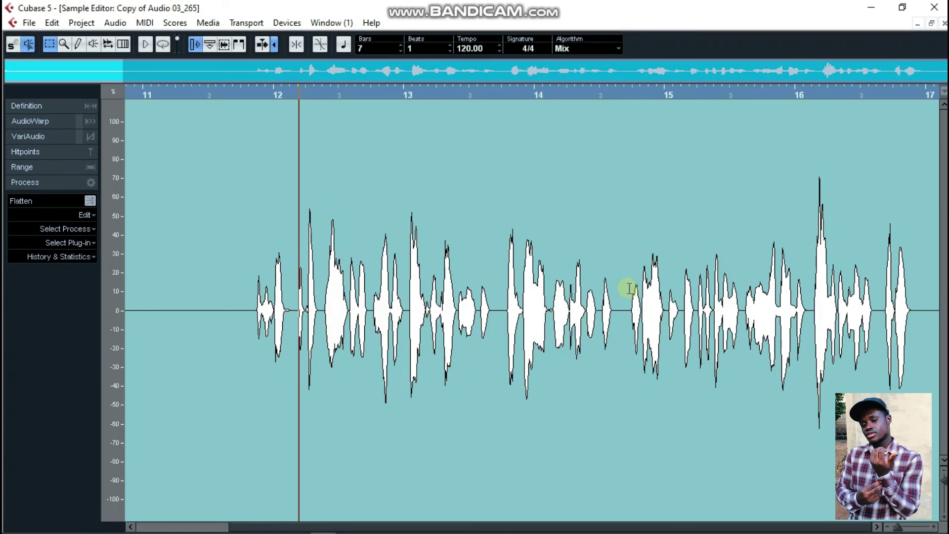
key(ctrl+z)
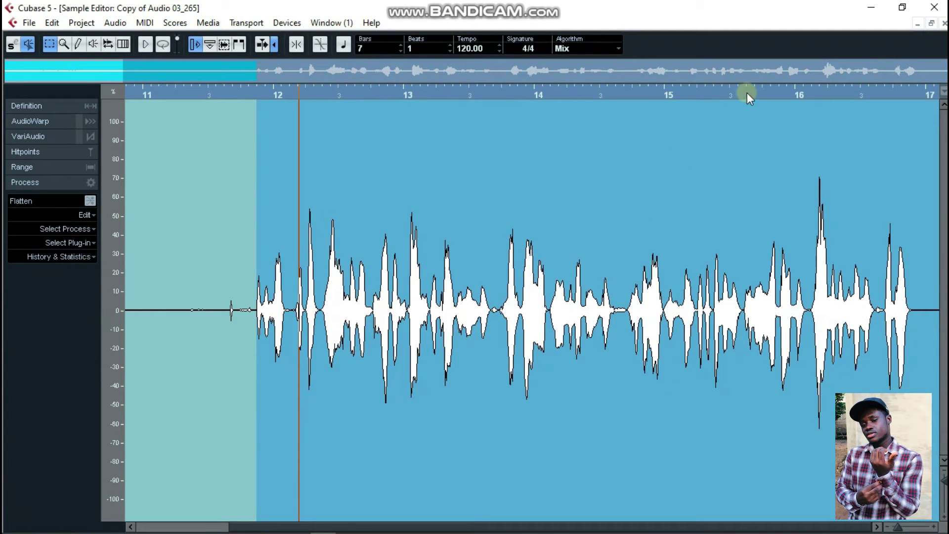
click(944, 23)
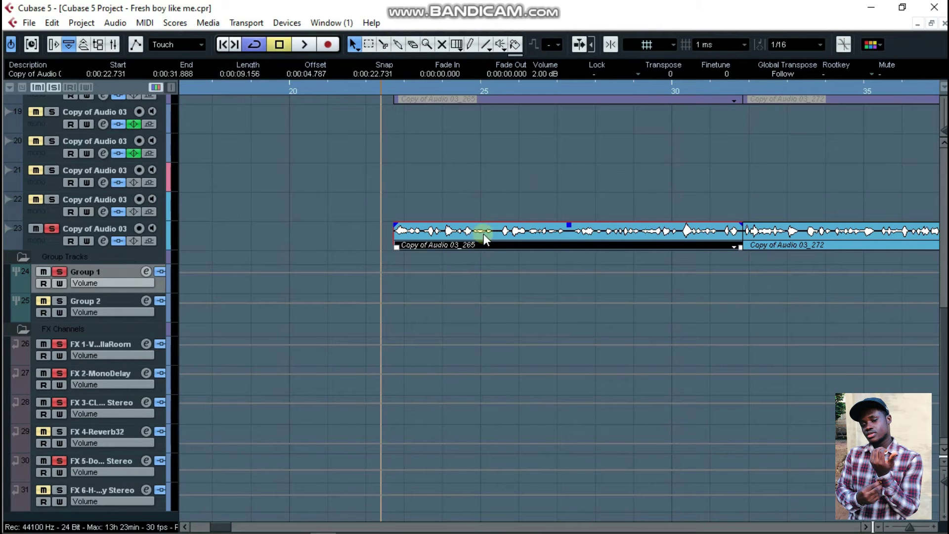
- Open Copy of Audio 03_265 in the Sample Editor
scroll(491, 230, up, 3)
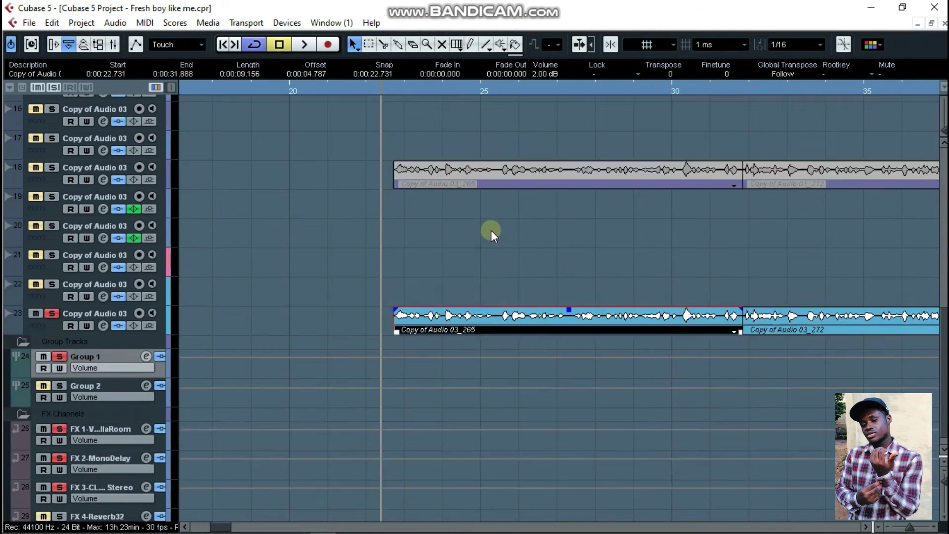
scroll(490, 230, down, 3)
double_click(496, 223)
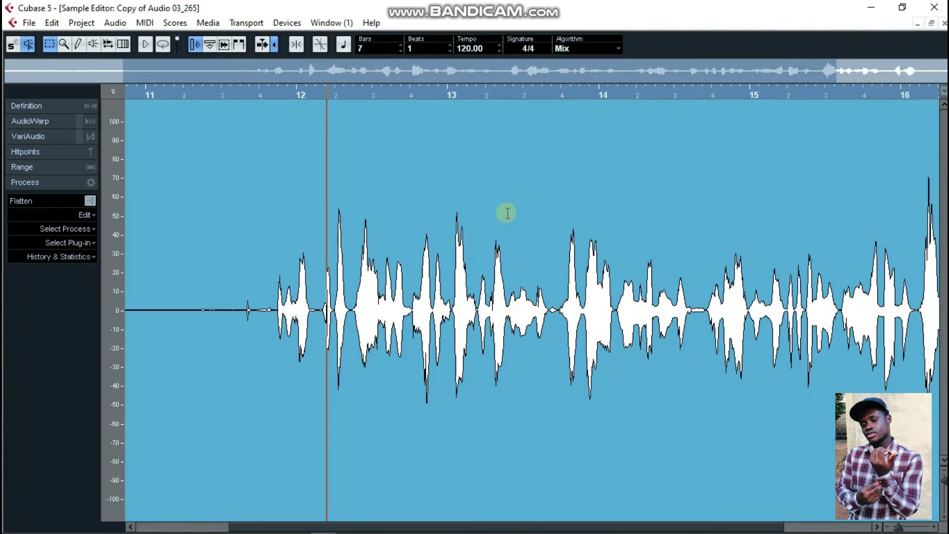
- Select the silence from the file start up to the vocal entry near bar 12
drag(144, 97, 213, 209)
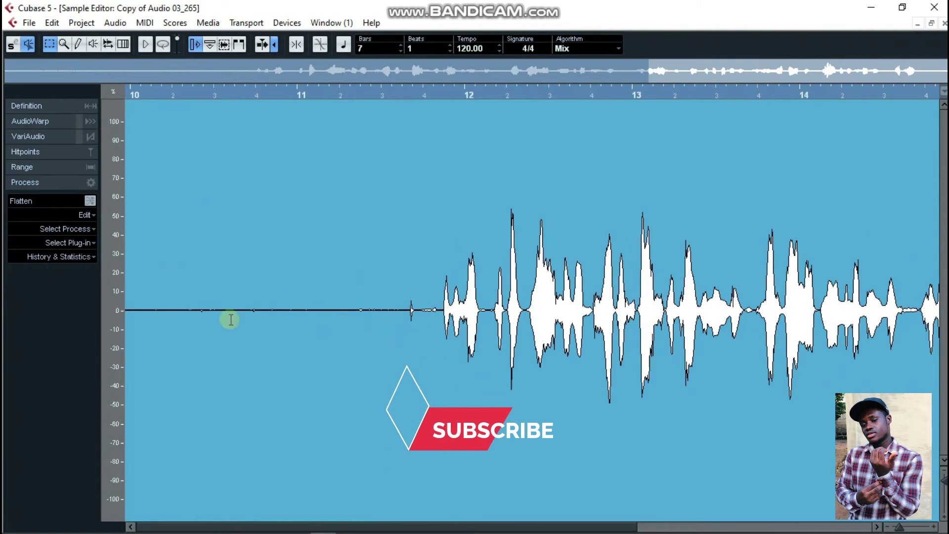
drag(178, 284, 441, 310)
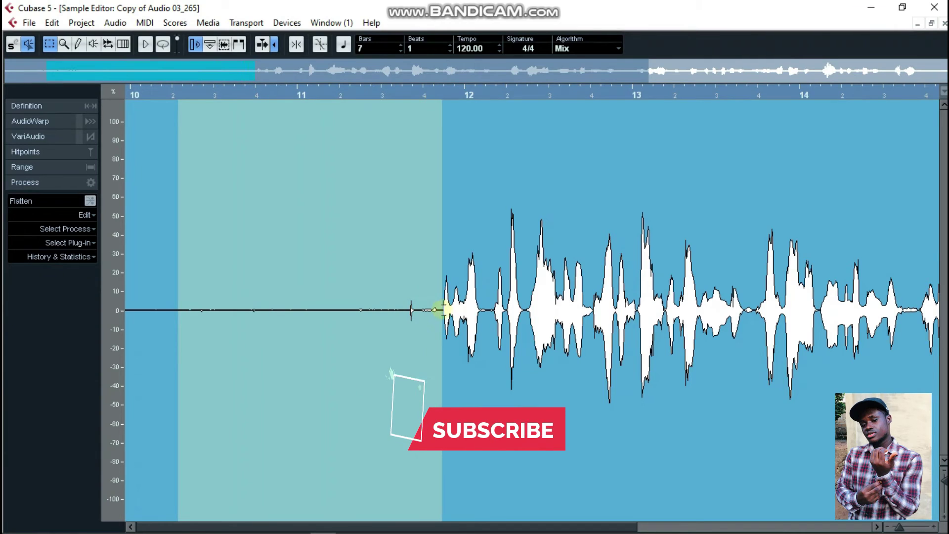
drag(136, 294, 90, 295)
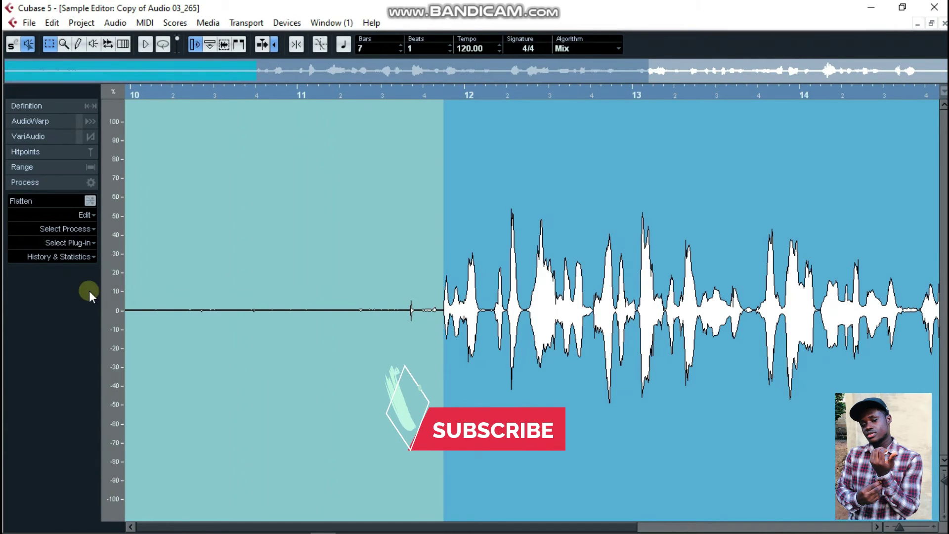
drag(444, 247, 438, 275)
drag(233, 95, 229, 109)
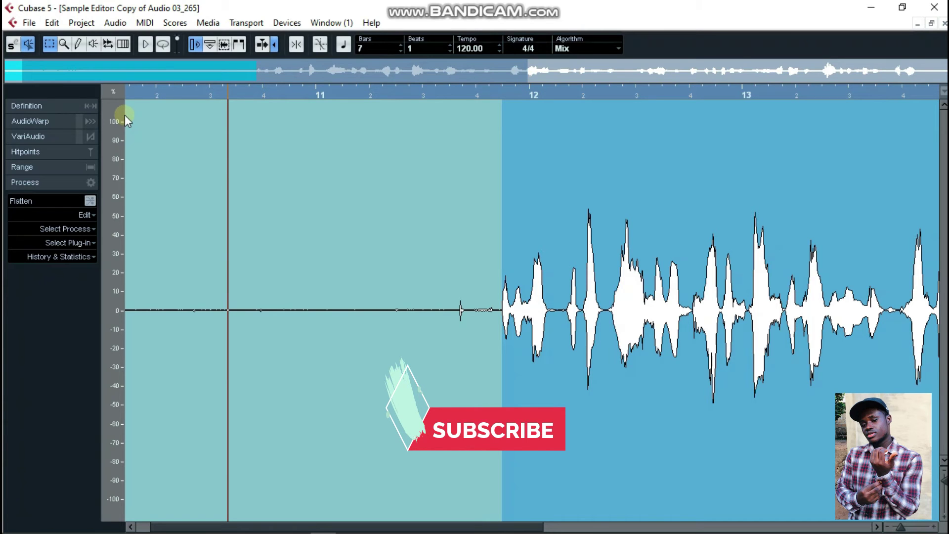
drag(74, 81, 122, 102)
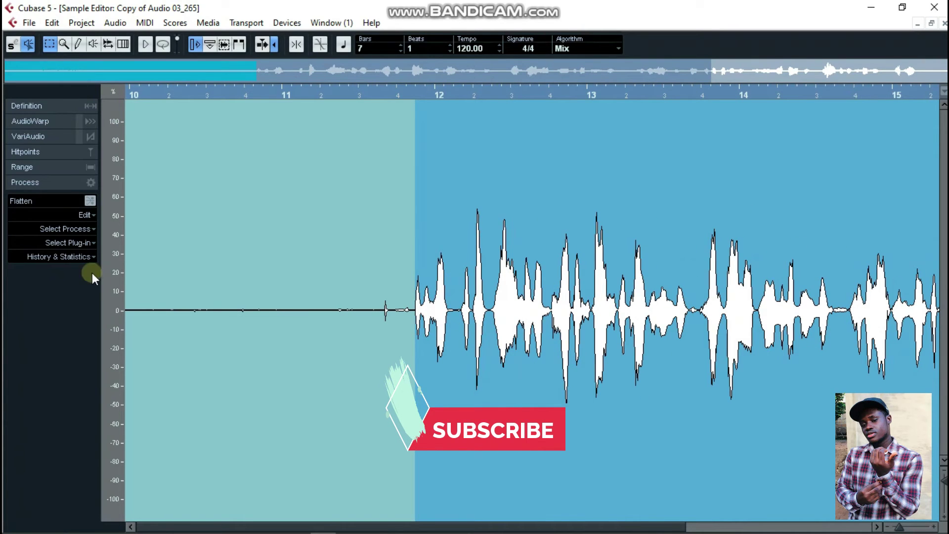
click(64, 228)
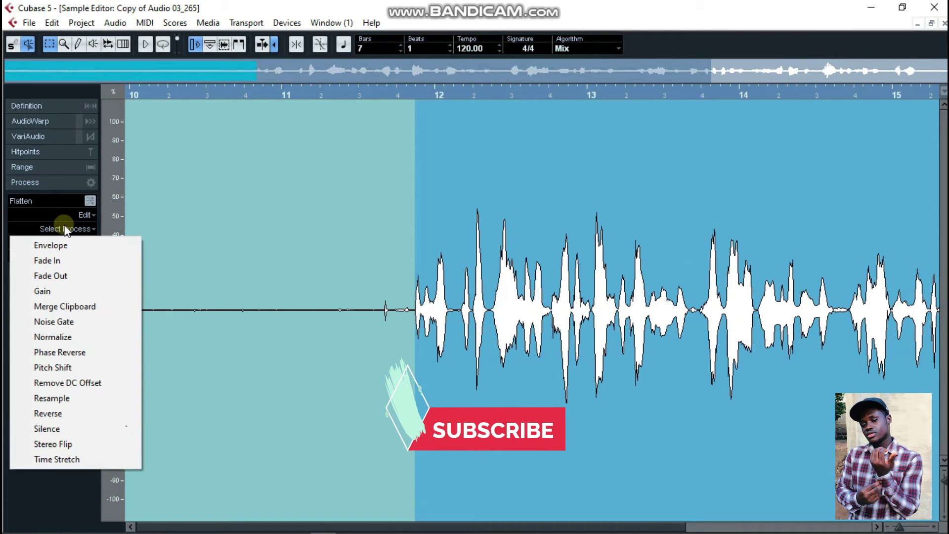
- Process the selected lead-in with a Noise Gate at a -19.00 dB threshold
click(66, 322)
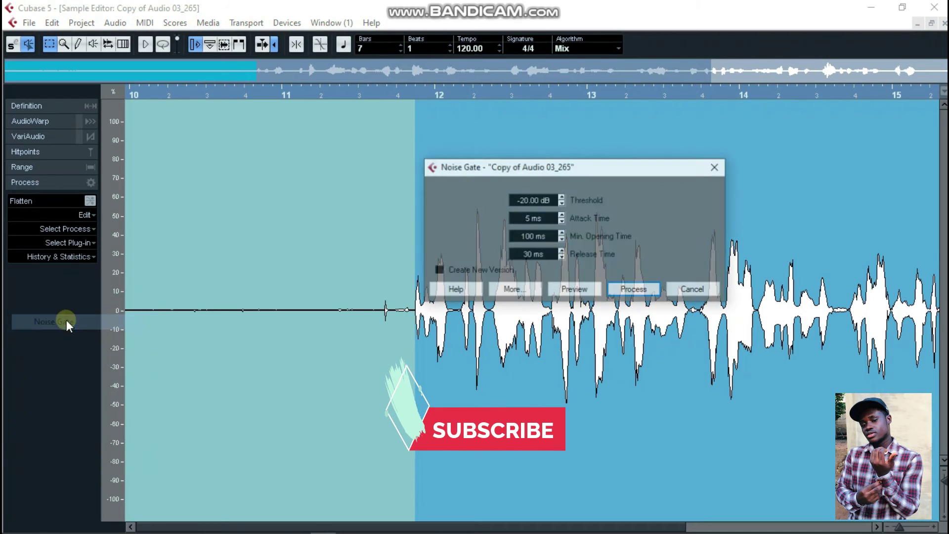
drag(586, 167, 684, 129)
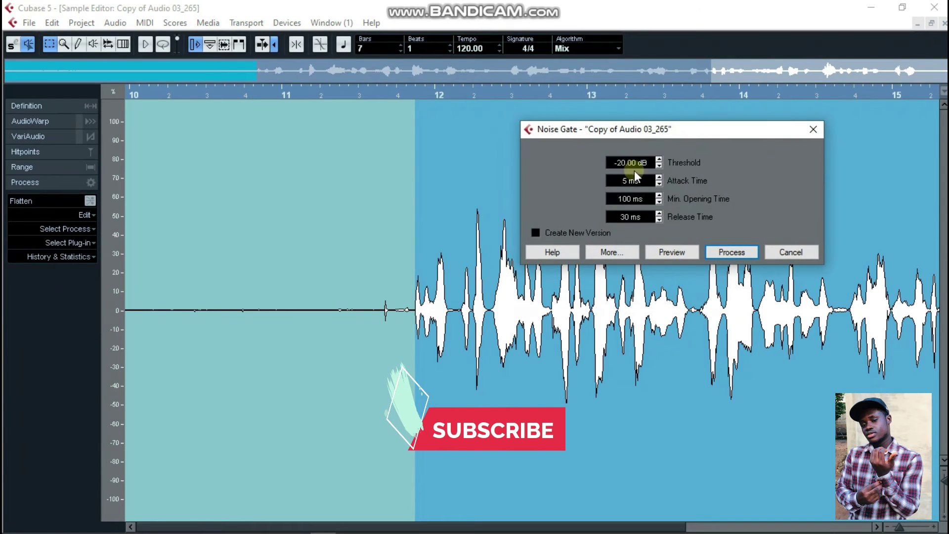
click(659, 159)
click(660, 159)
click(659, 159)
click(660, 166)
click(660, 166)
click(660, 165)
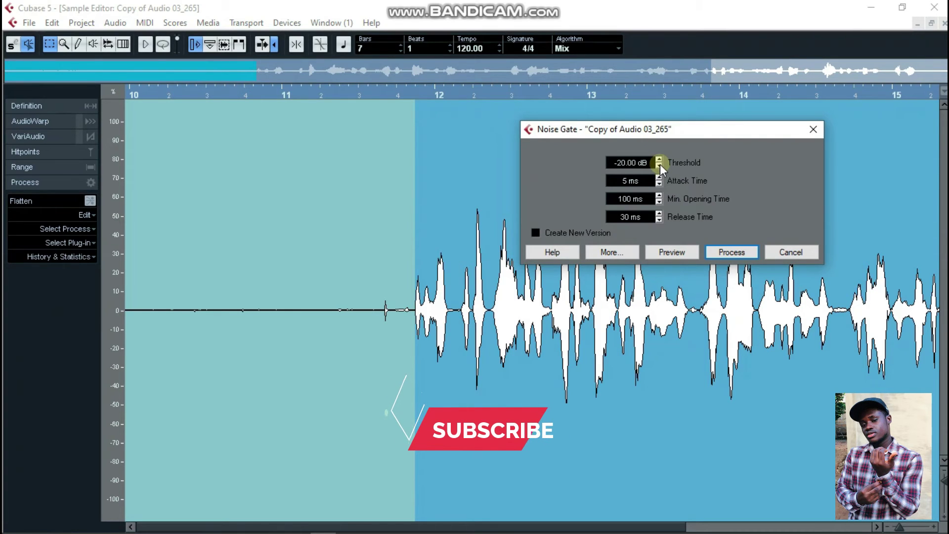
click(660, 166)
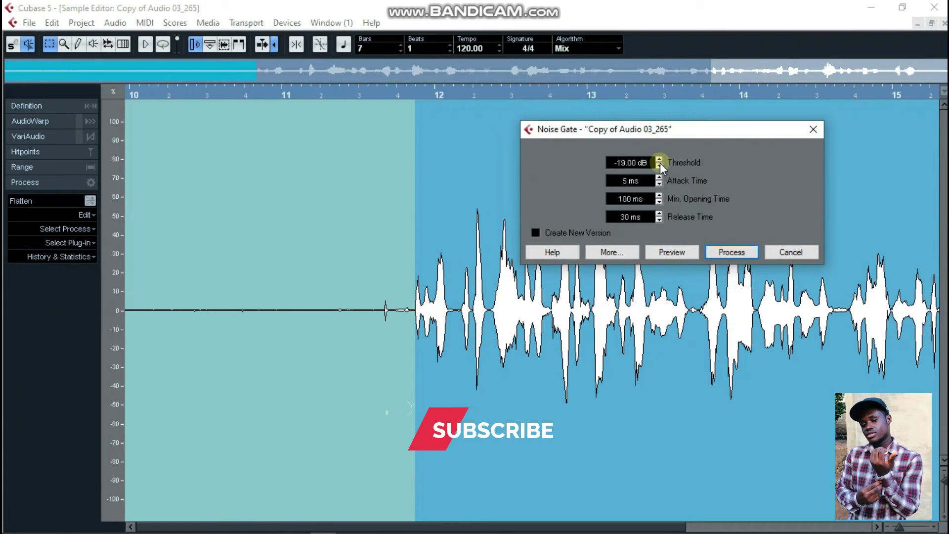
click(659, 165)
click(660, 165)
click(660, 165)
click(660, 165)
click(659, 165)
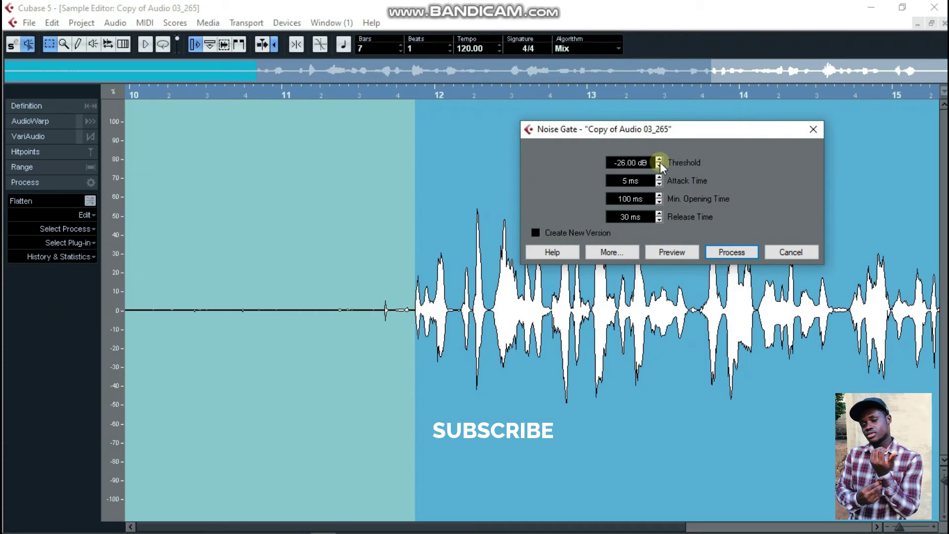
click(660, 163)
click(659, 163)
click(660, 163)
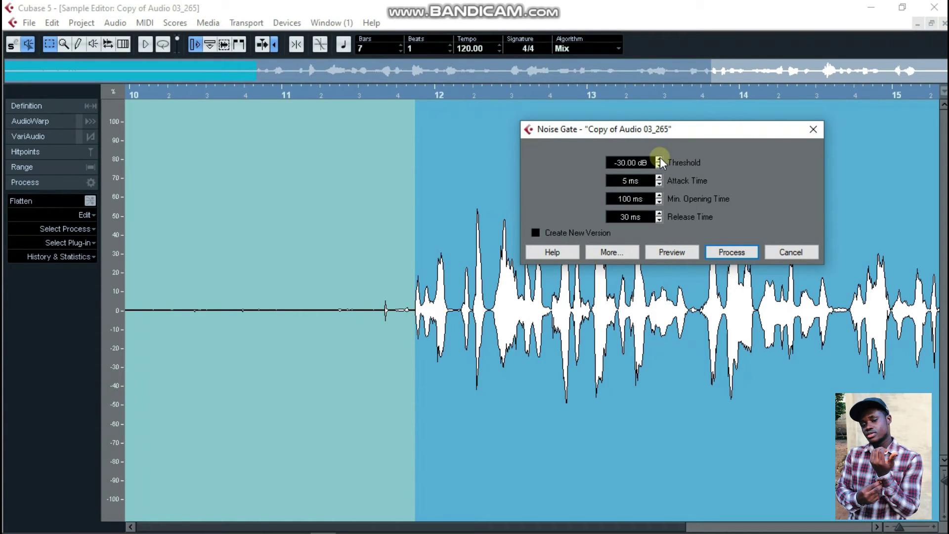
click(659, 159)
click(659, 160)
click(659, 159)
click(659, 159)
click(659, 159)
click(659, 159)
click(659, 159)
click(660, 159)
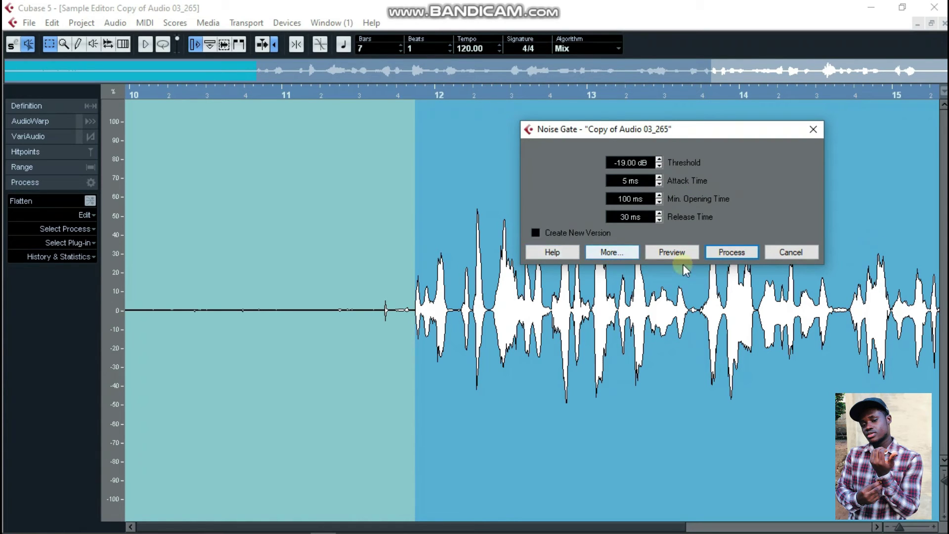
click(732, 252)
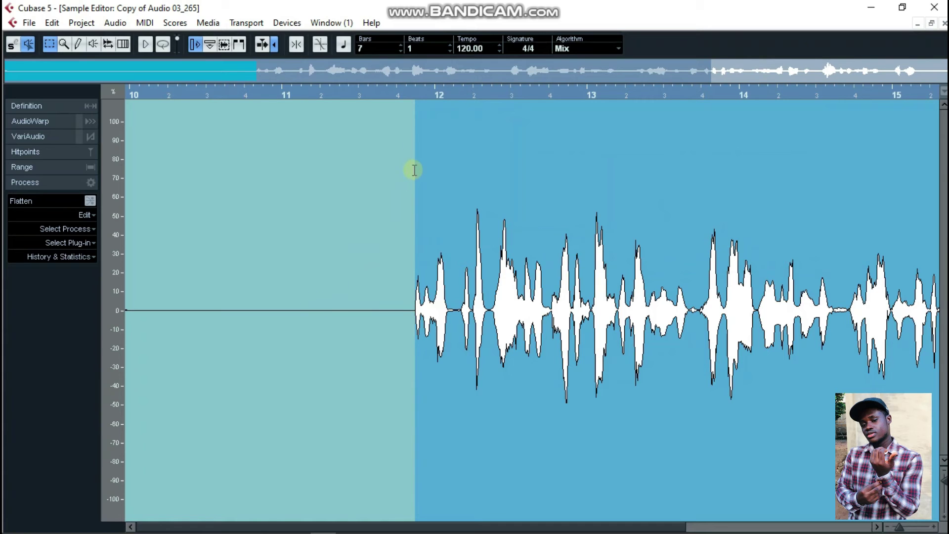
- Extend the selection across the bars 12–17 vocal, trial a Noise Gate, then undo it
drag(414, 175, 939, 179)
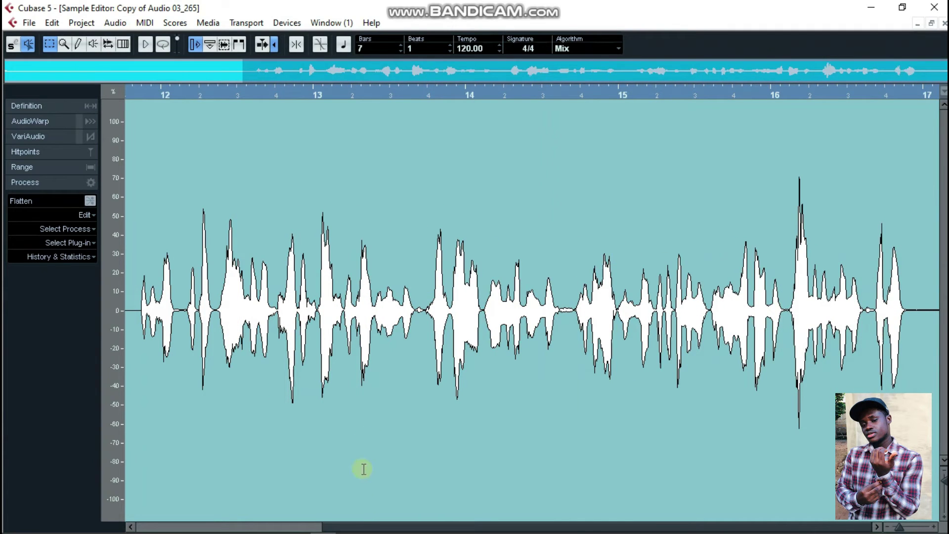
drag(338, 525, 799, 530)
click(73, 229)
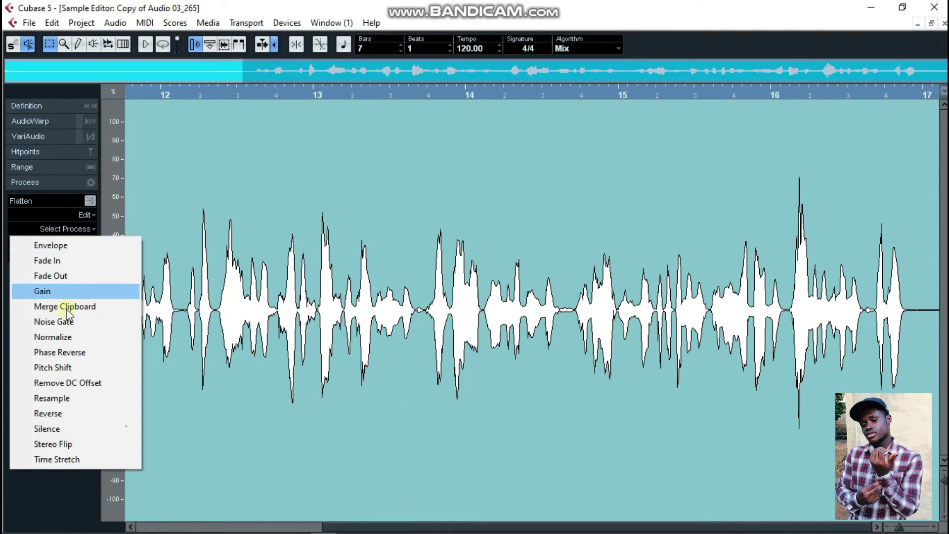
click(76, 320)
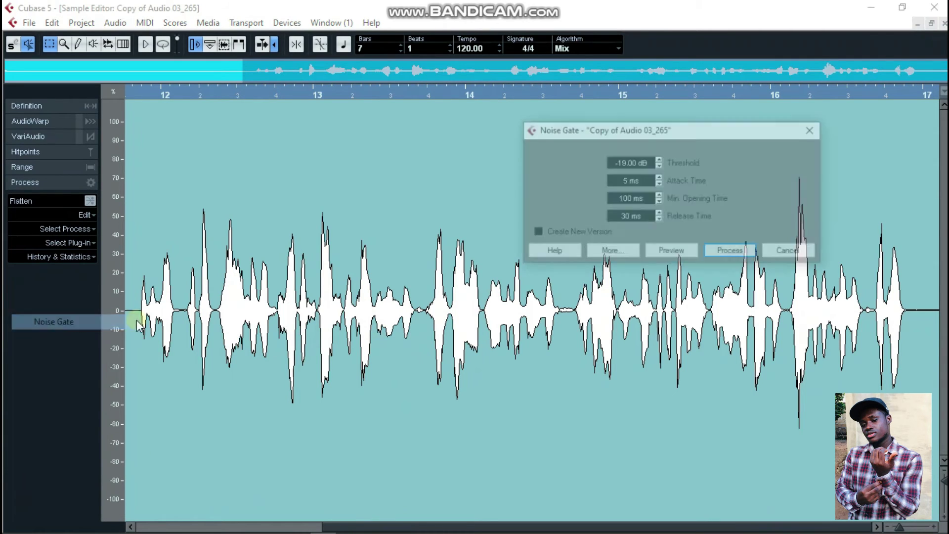
click(732, 253)
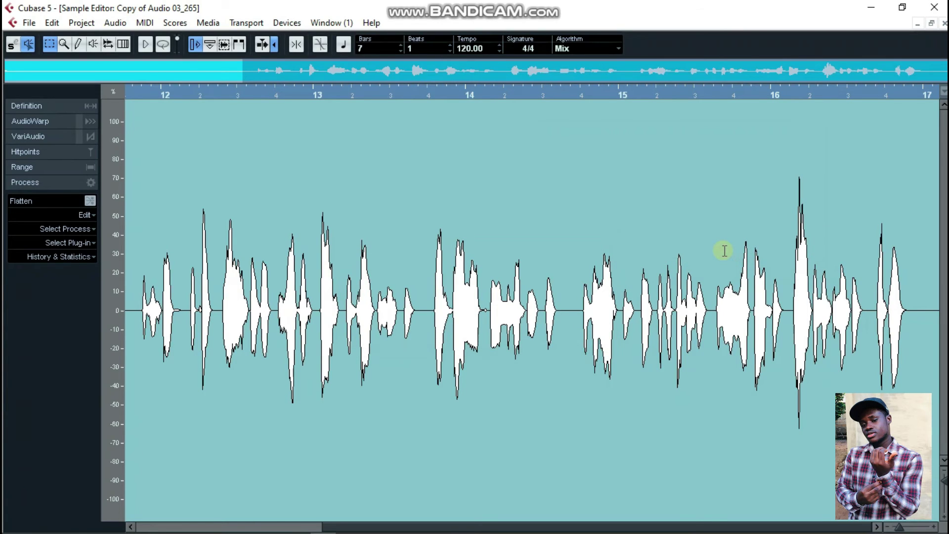
key(ctrl+z)
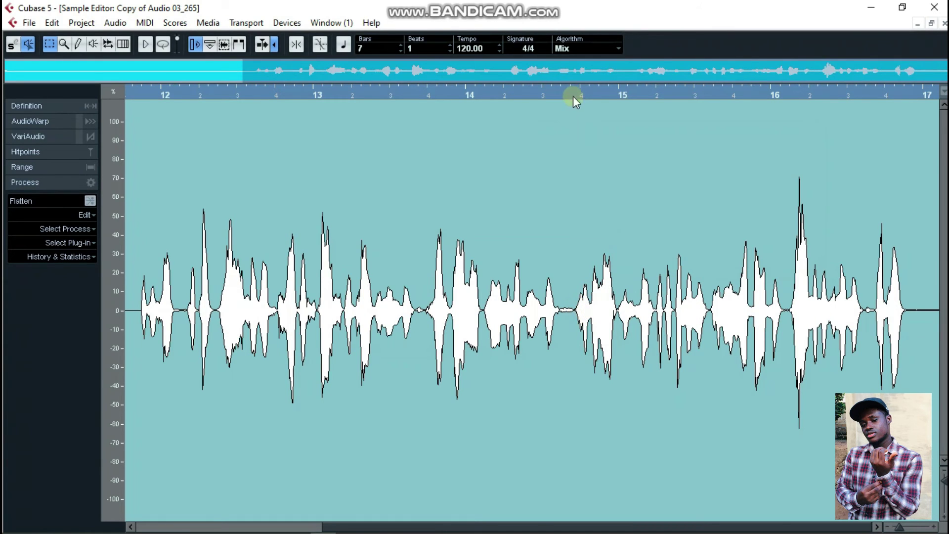
- Zoom in on the gap around bar 14, then reselect the silence before the vocal
drag(574, 97, 572, 118)
drag(577, 256, 609, 291)
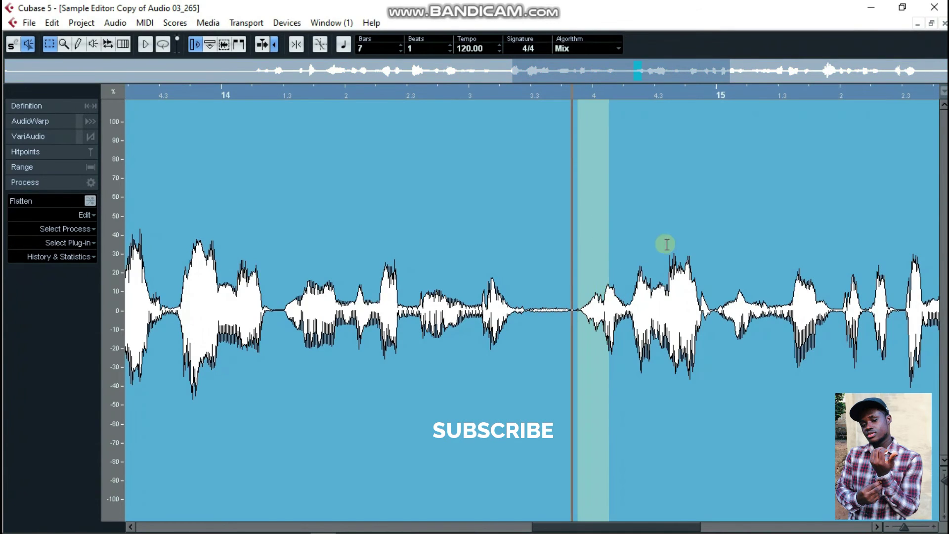
click(669, 244)
key(ctrl+a)
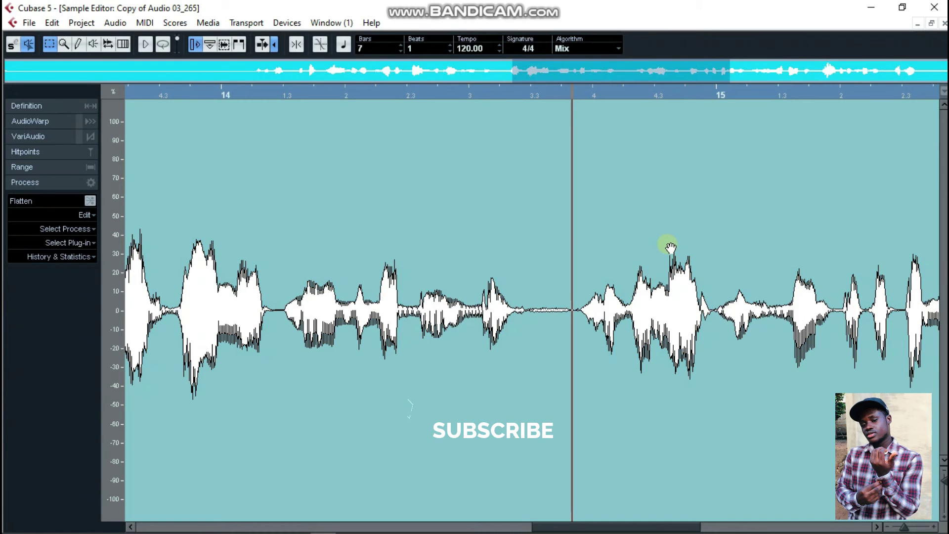
key(h)
drag(237, 267, 426, 277)
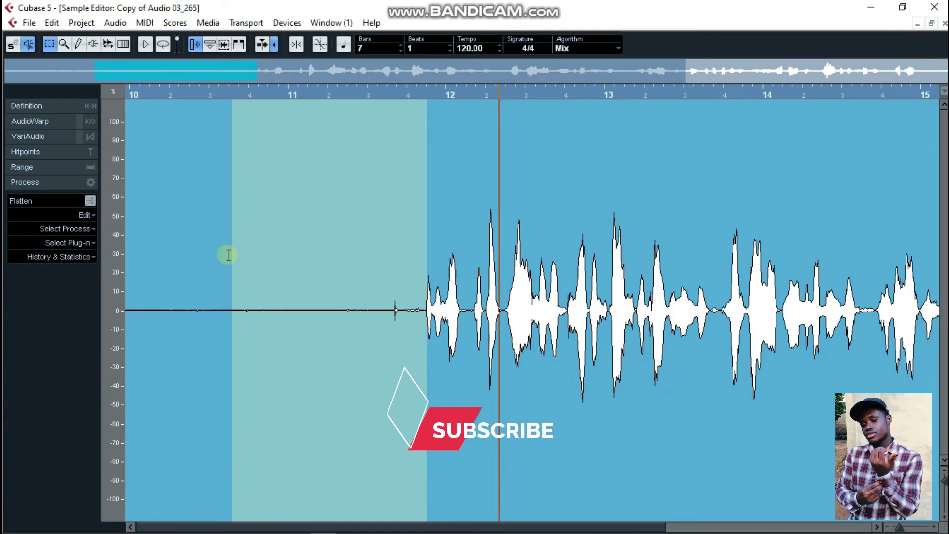
- Gate the entire clip at a -35 dB threshold and check the silenced lead-in
key(ctrl+a)
click(76, 228)
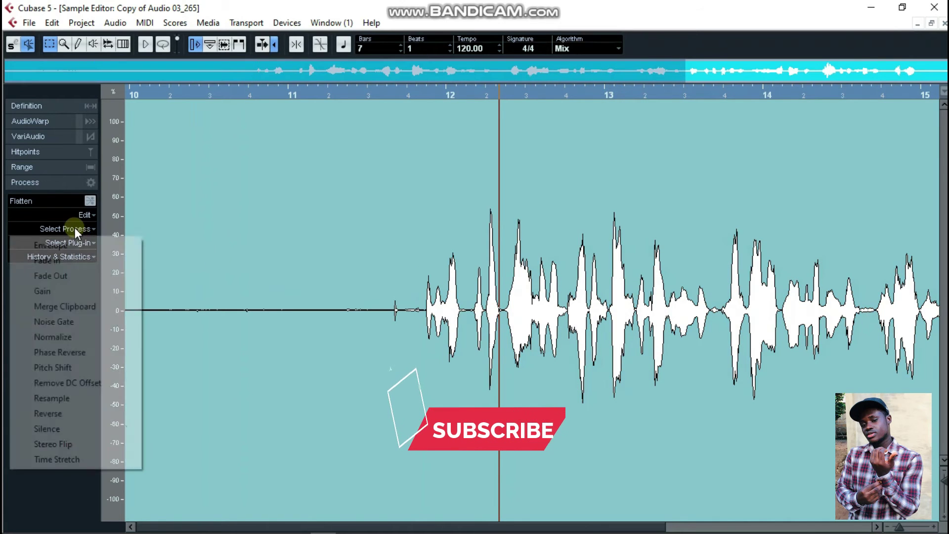
click(87, 322)
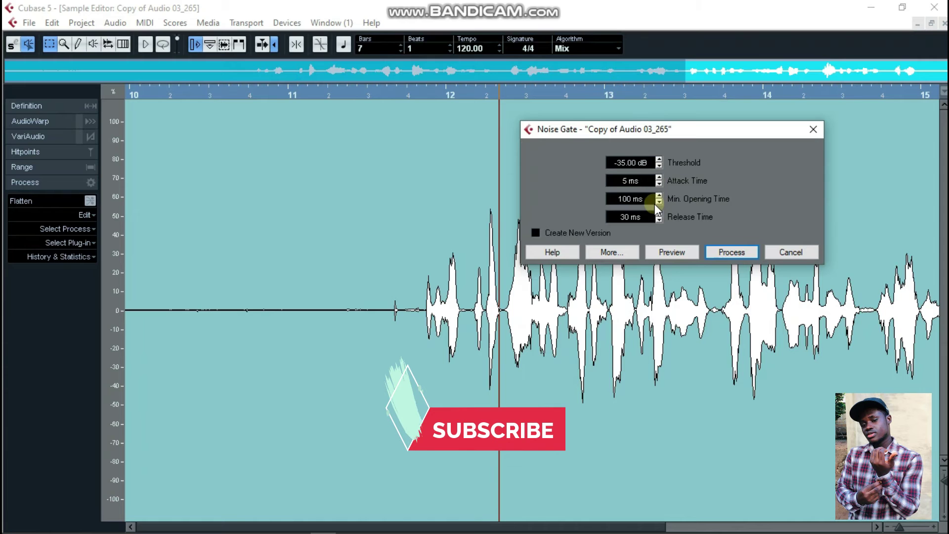
click(723, 253)
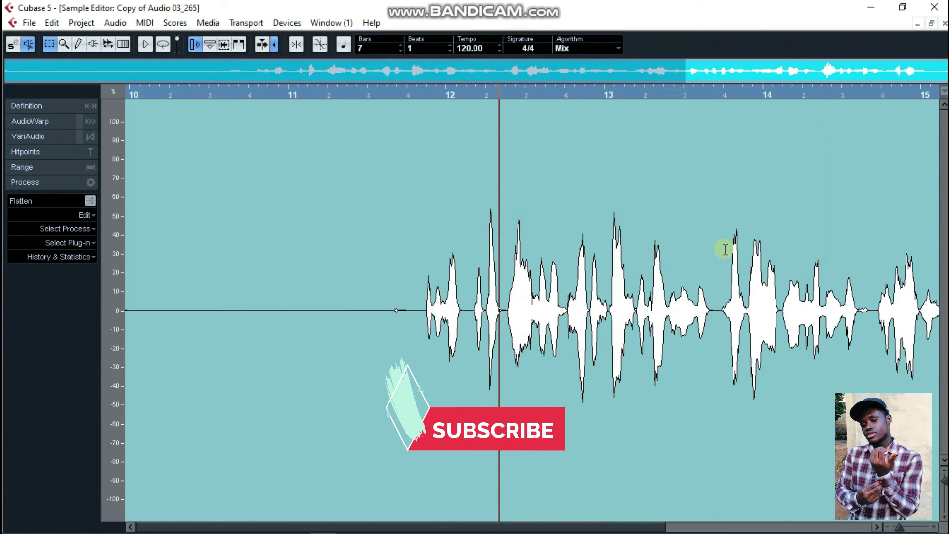
key(g)
drag(333, 292, 196, 312)
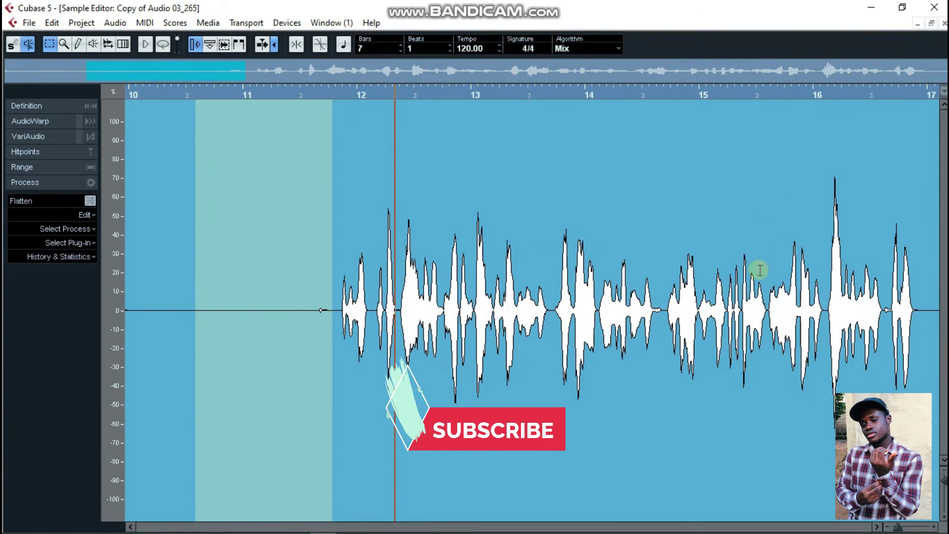